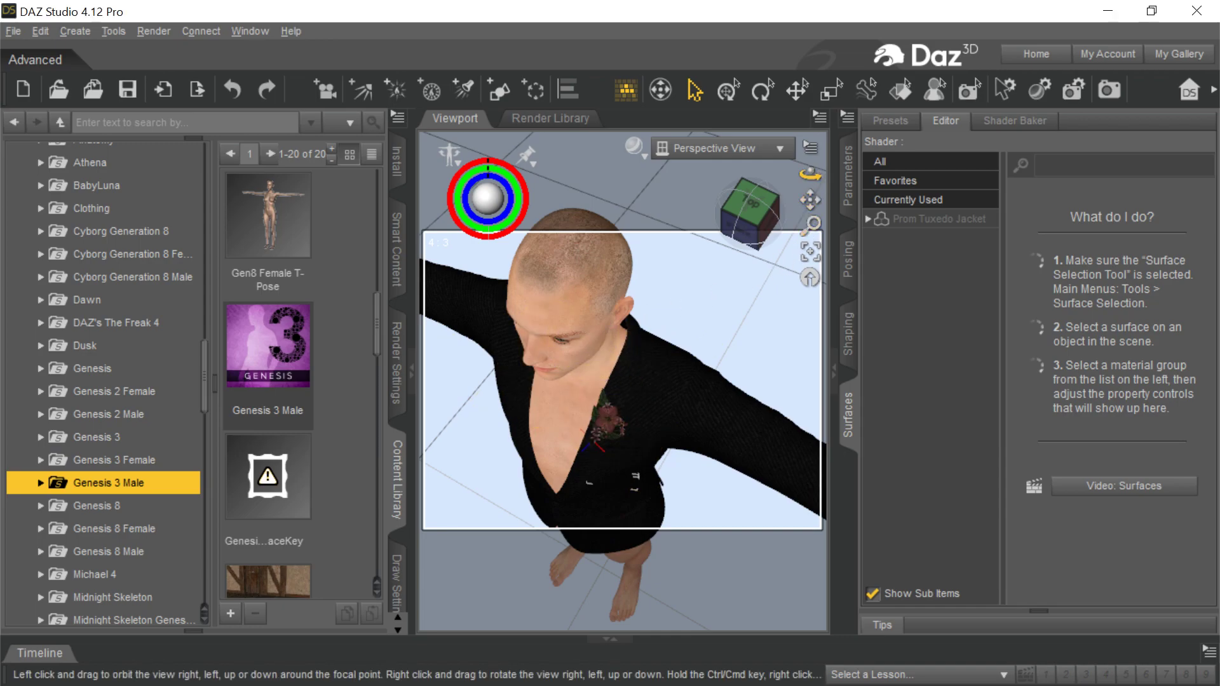
# - Locate Button_RArm3 under the jacket's Right Forearm Twist bone in the scene hierarchy and unparent it
pyautogui.moveTo(810, 173); pyautogui.dragTo(810, 283)
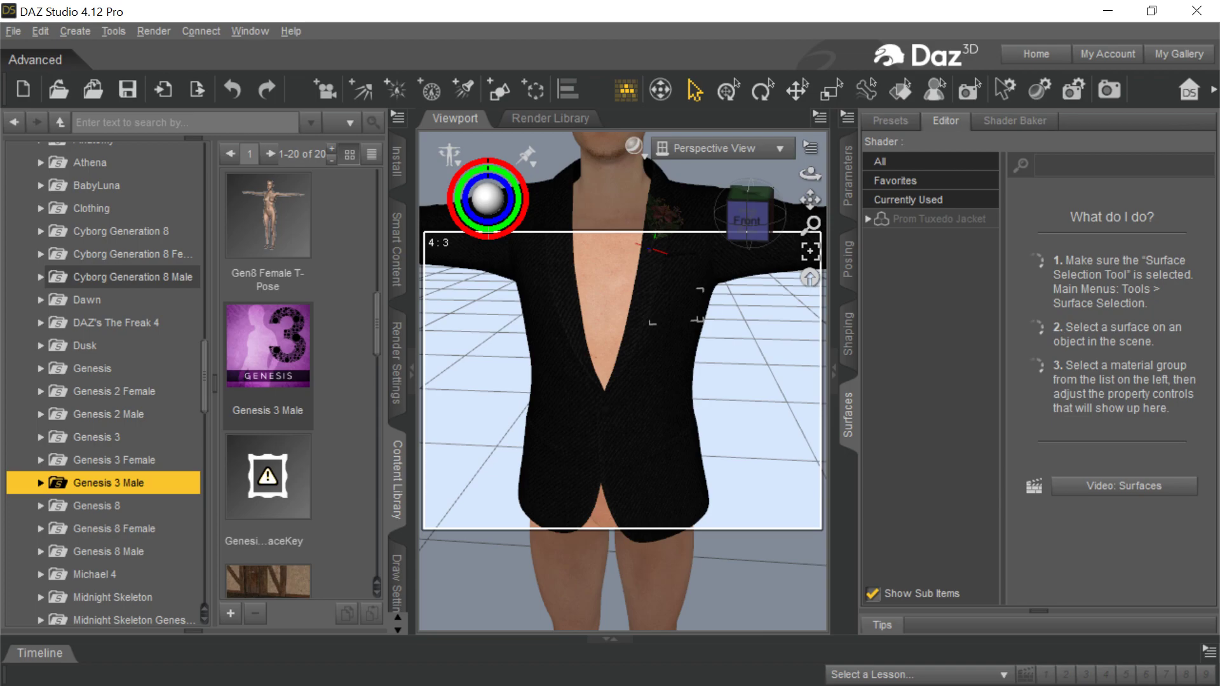
pyautogui.moveTo(7, 277); pyautogui.dragTo(554, 198)
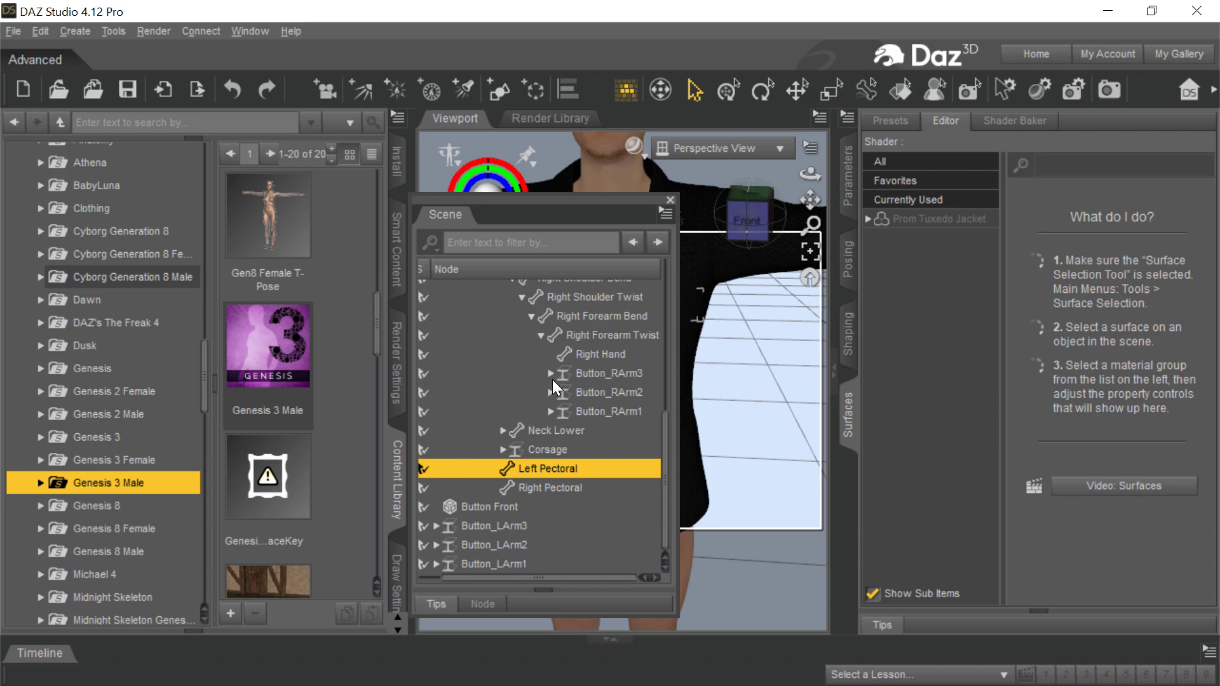
pyautogui.scroll(10, 572, 410)
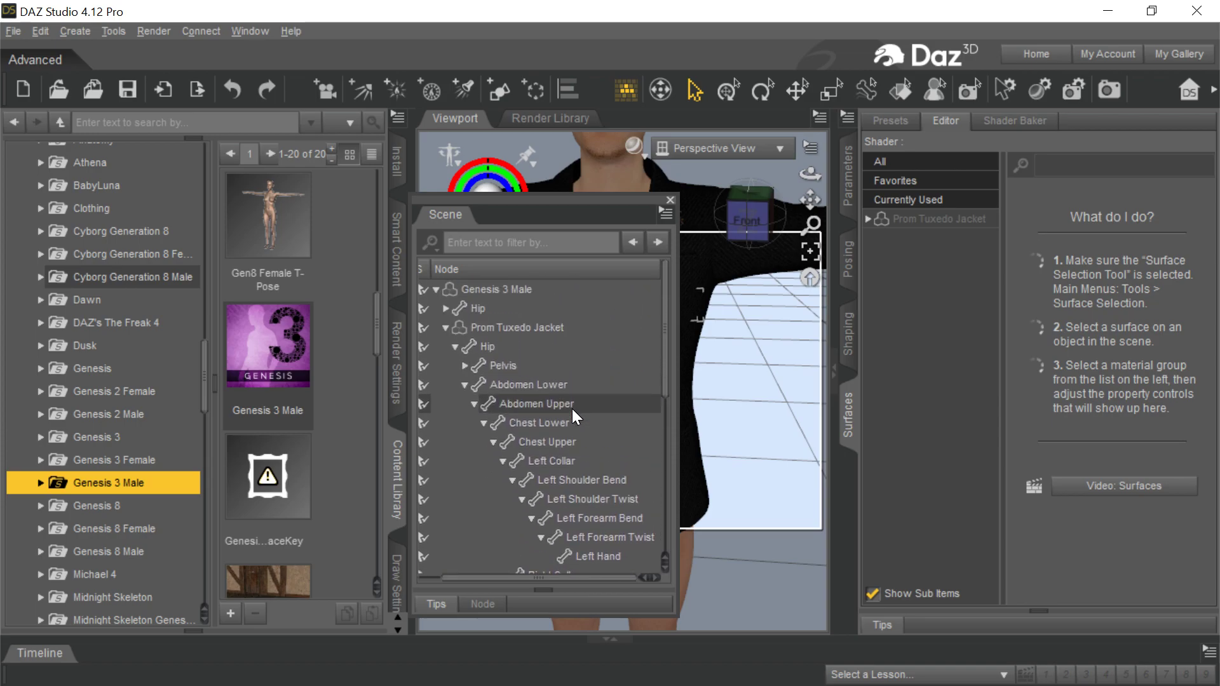
pyautogui.scroll(-6, 572, 410)
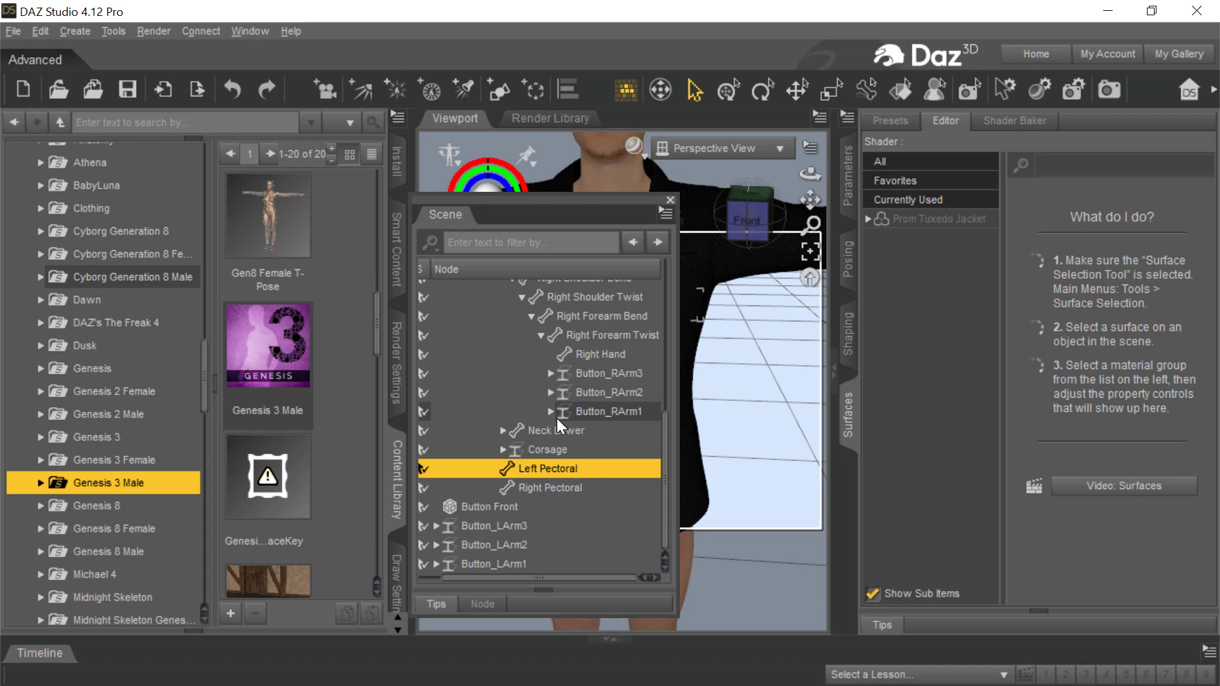
pyautogui.click(552, 374)
pyautogui.click(607, 369)
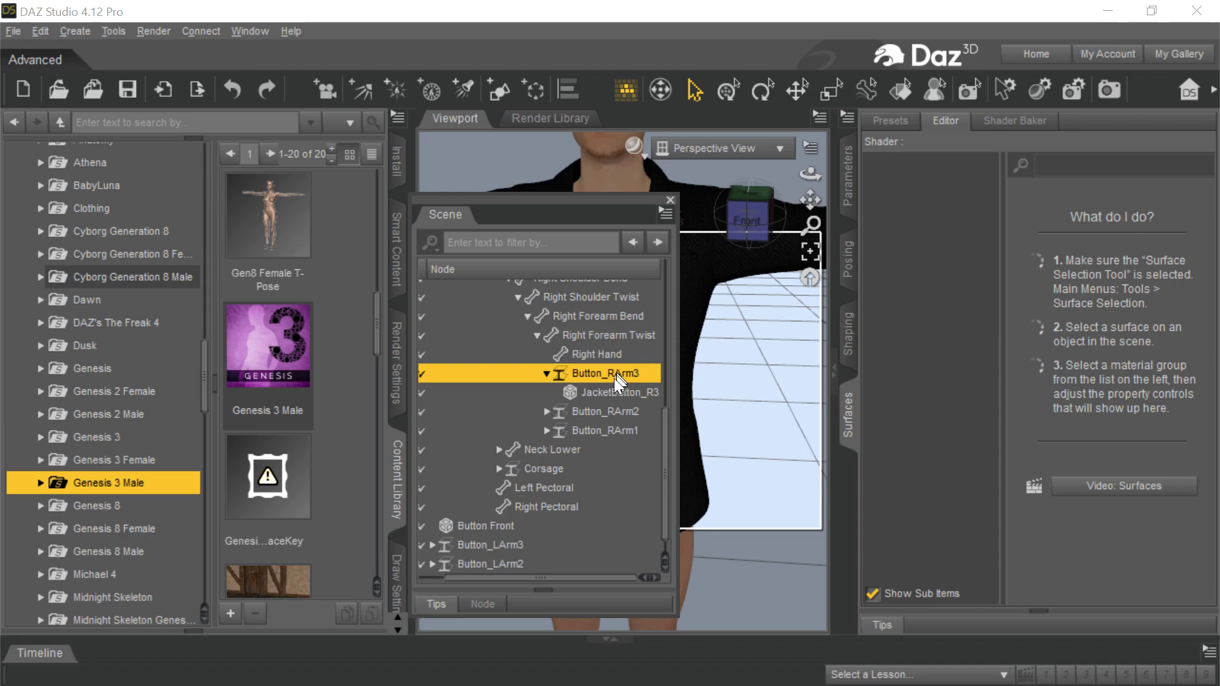
pyautogui.rightClick(612, 372)
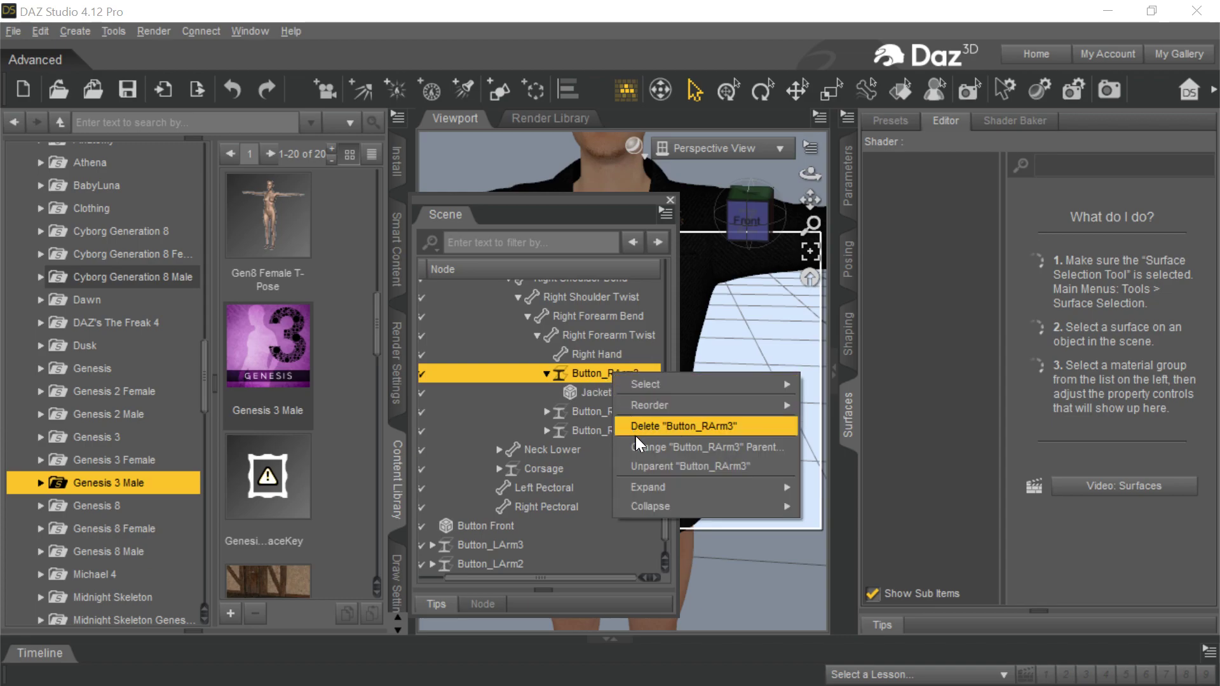
pyautogui.click(638, 464)
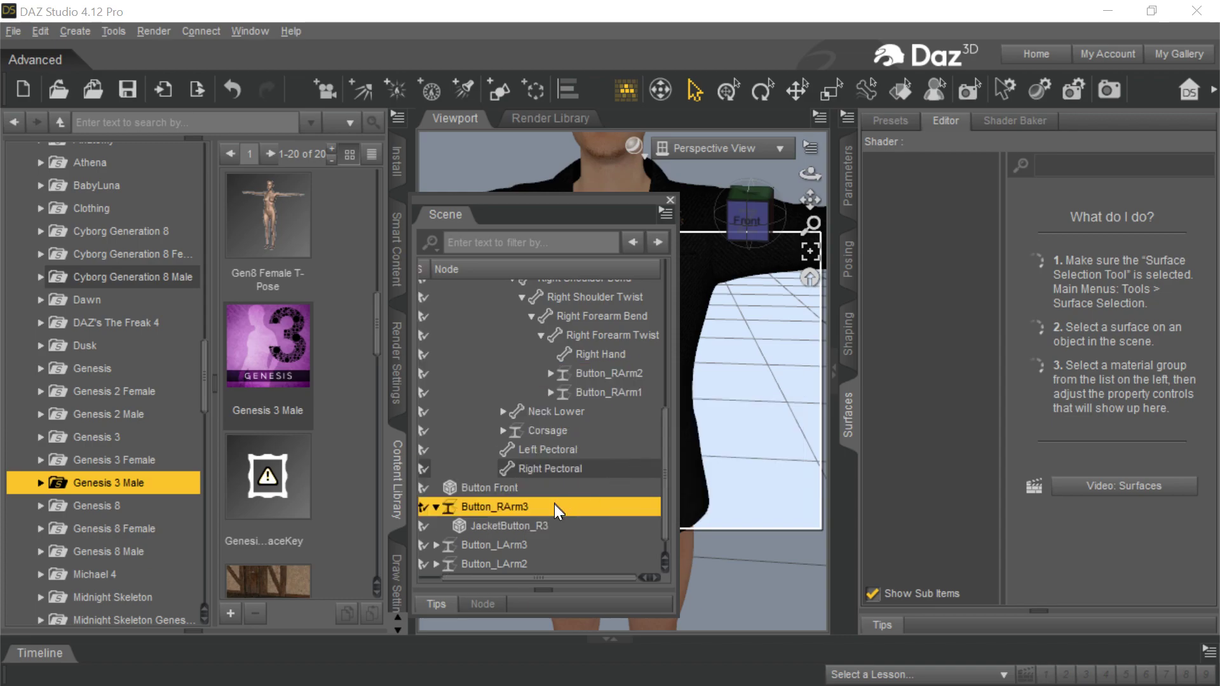
# - Unparent JacketButton_R3 from the Button_RArm3 group and delete the emptied group
pyautogui.click(499, 526)
pyautogui.rightClick(500, 529)
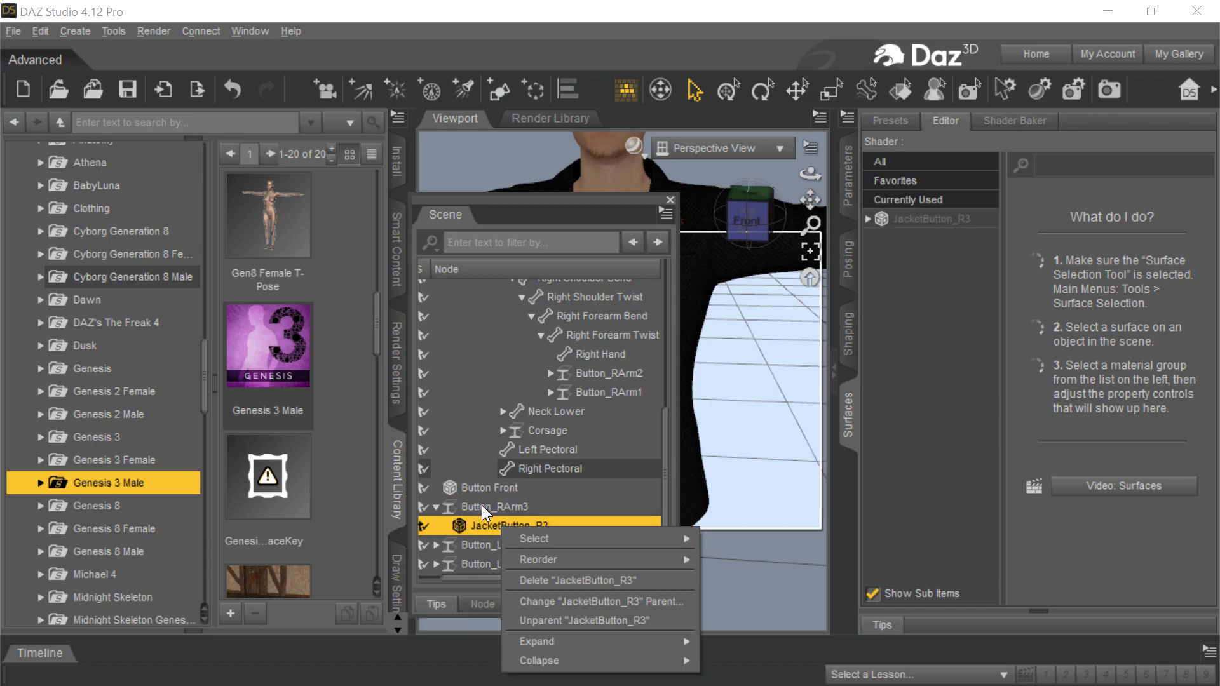
pyautogui.click(539, 616)
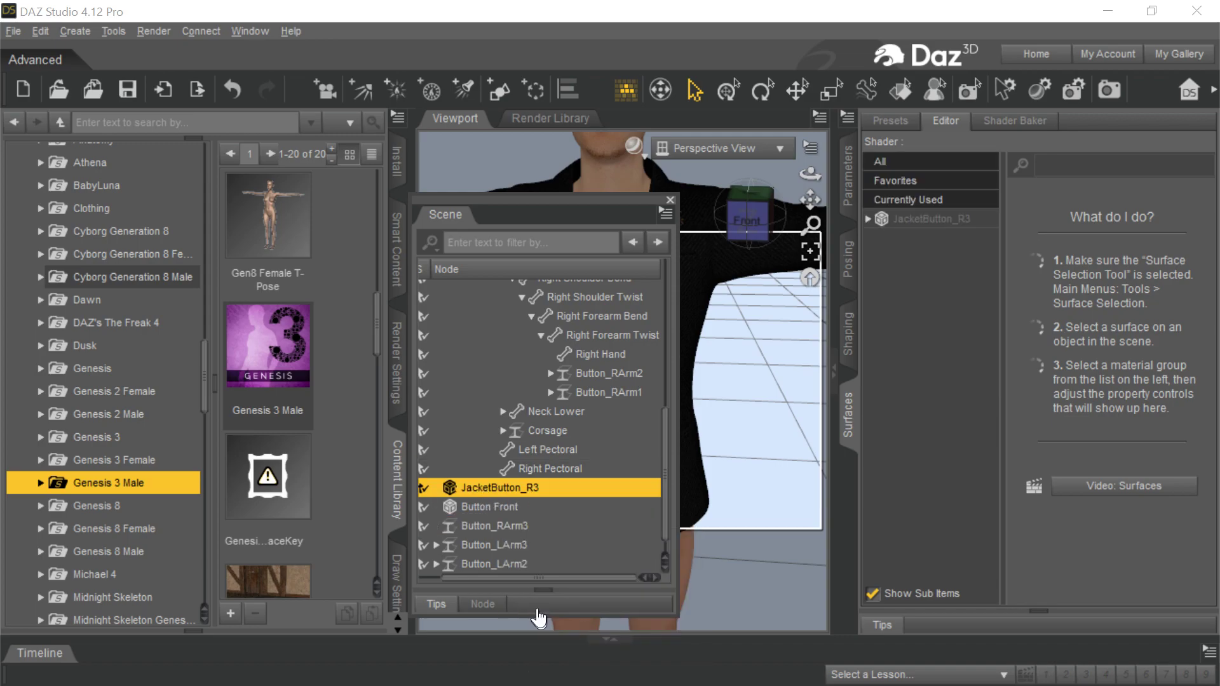
pyautogui.click(504, 527)
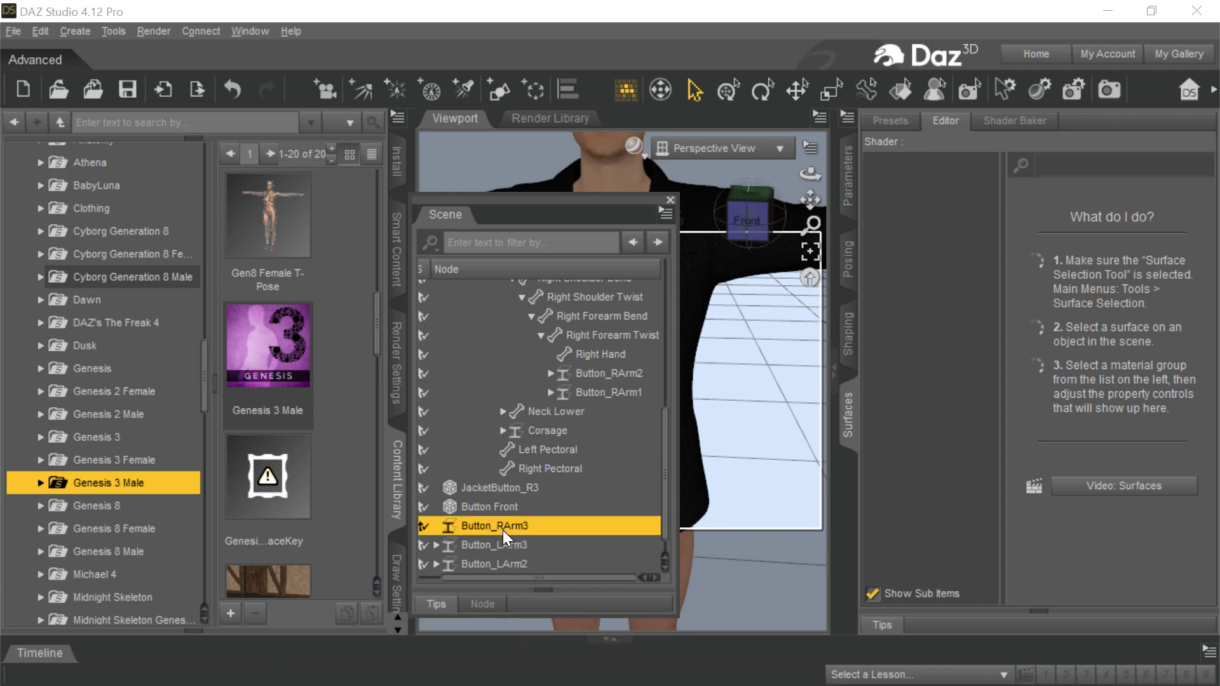
pyautogui.press('Delete')
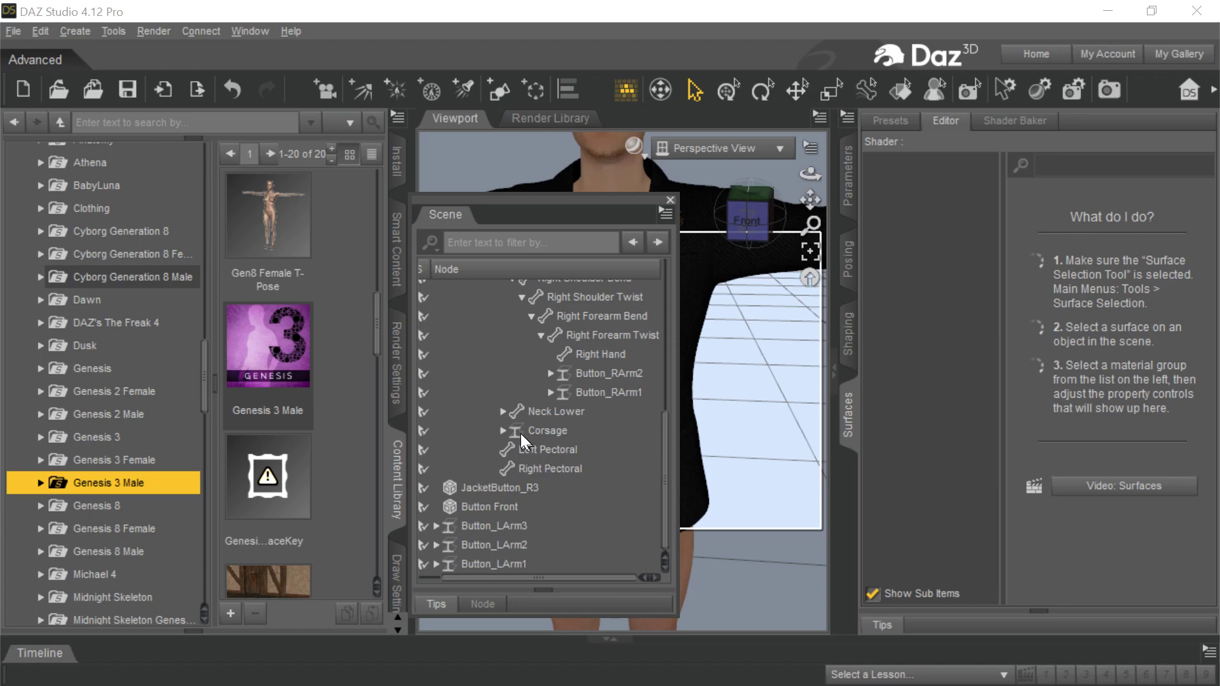
# - Expand the Corsage group in the jacket's hierarchy and unparent it
pyautogui.click(501, 430)
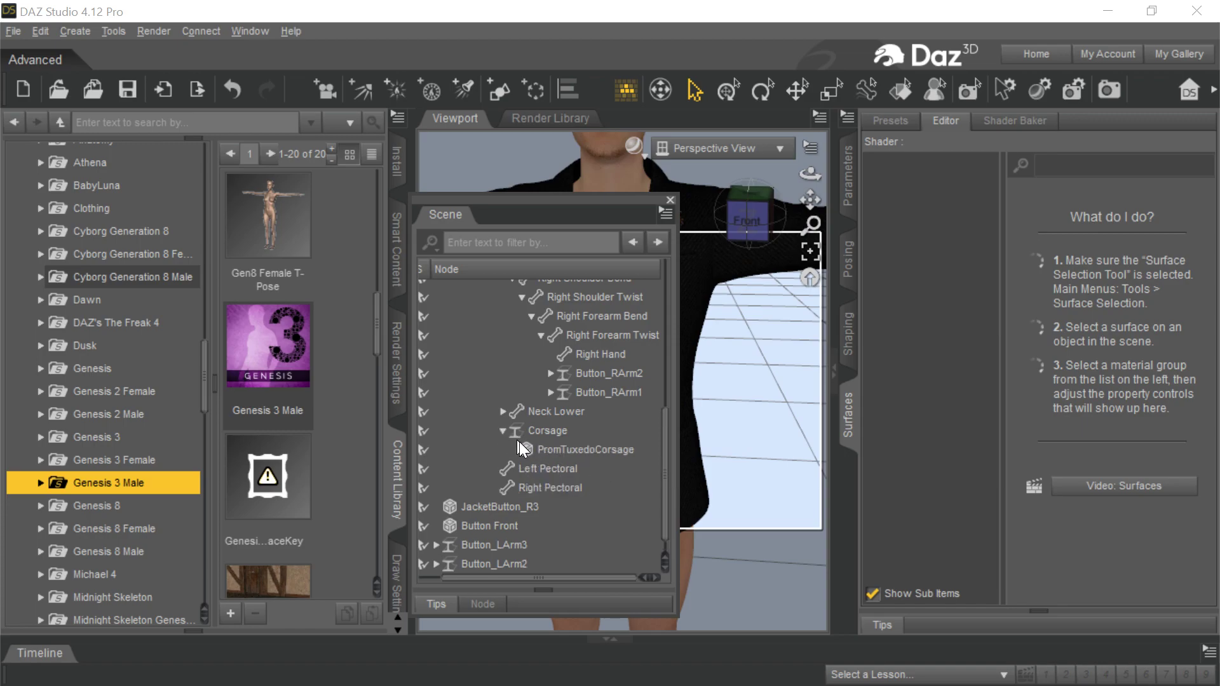
pyautogui.click(551, 430)
pyautogui.rightClick(551, 431)
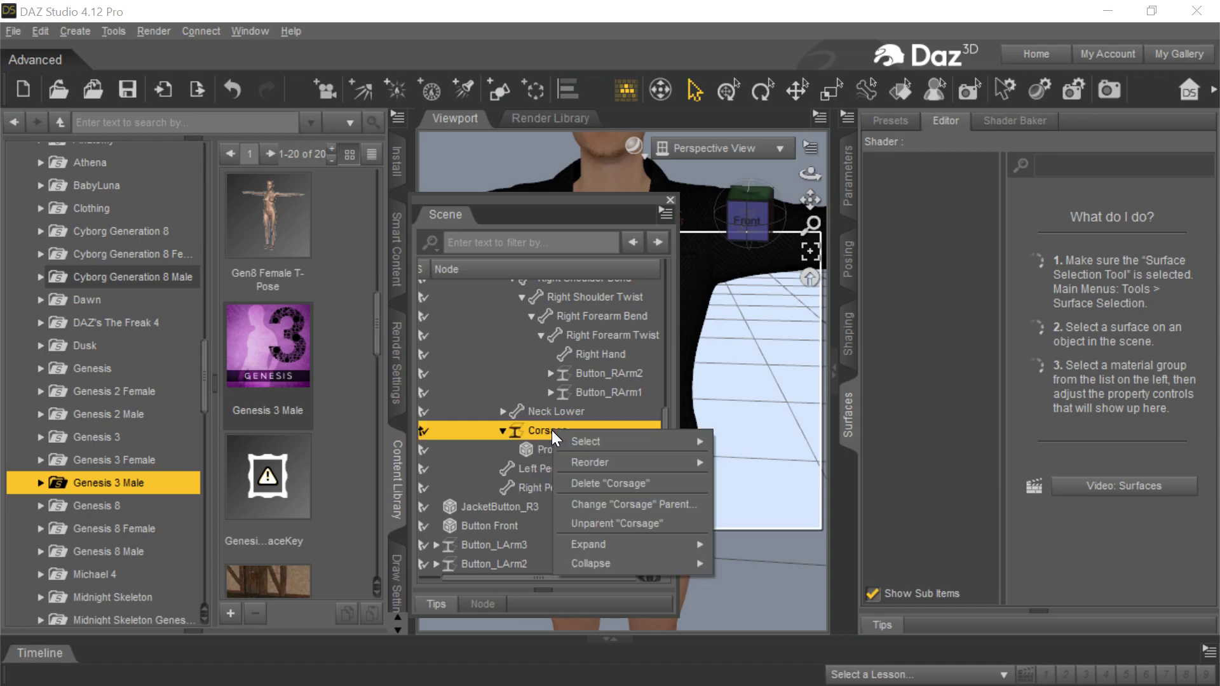
pyautogui.click(590, 524)
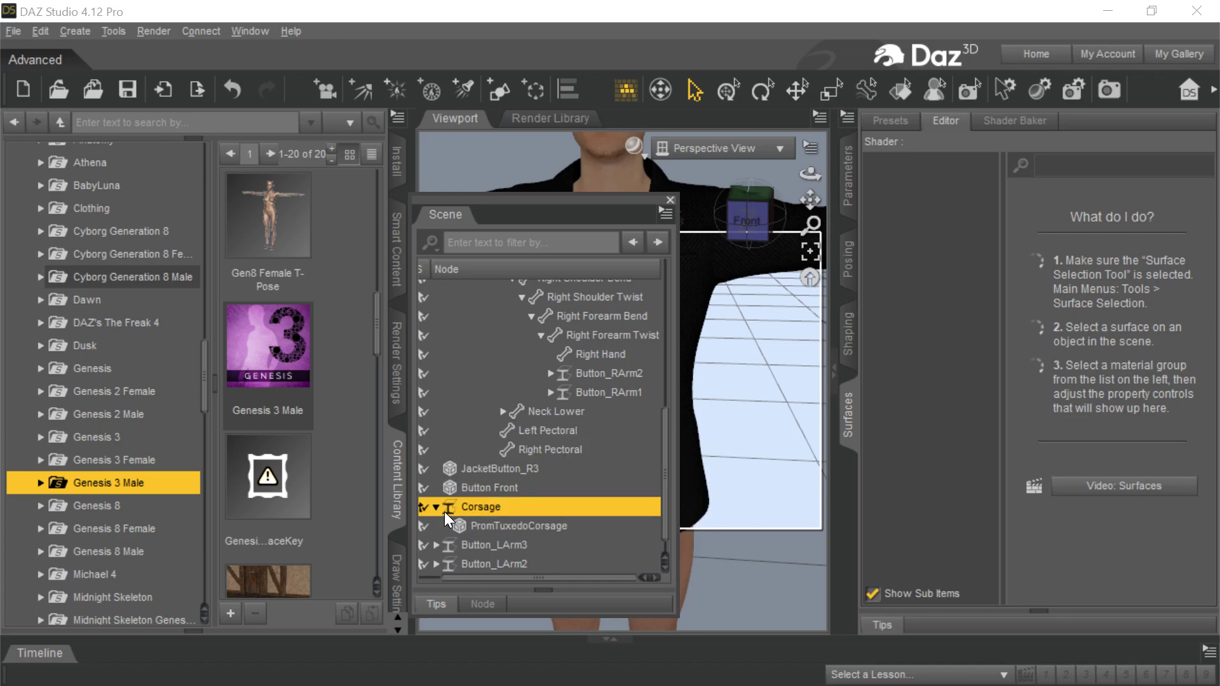
# - Unparent PromTuxedoCorsage from the Corsage group and delete the emptied group
pyautogui.click(496, 527)
pyautogui.rightClick(496, 528)
pyautogui.moveTo(534, 562)
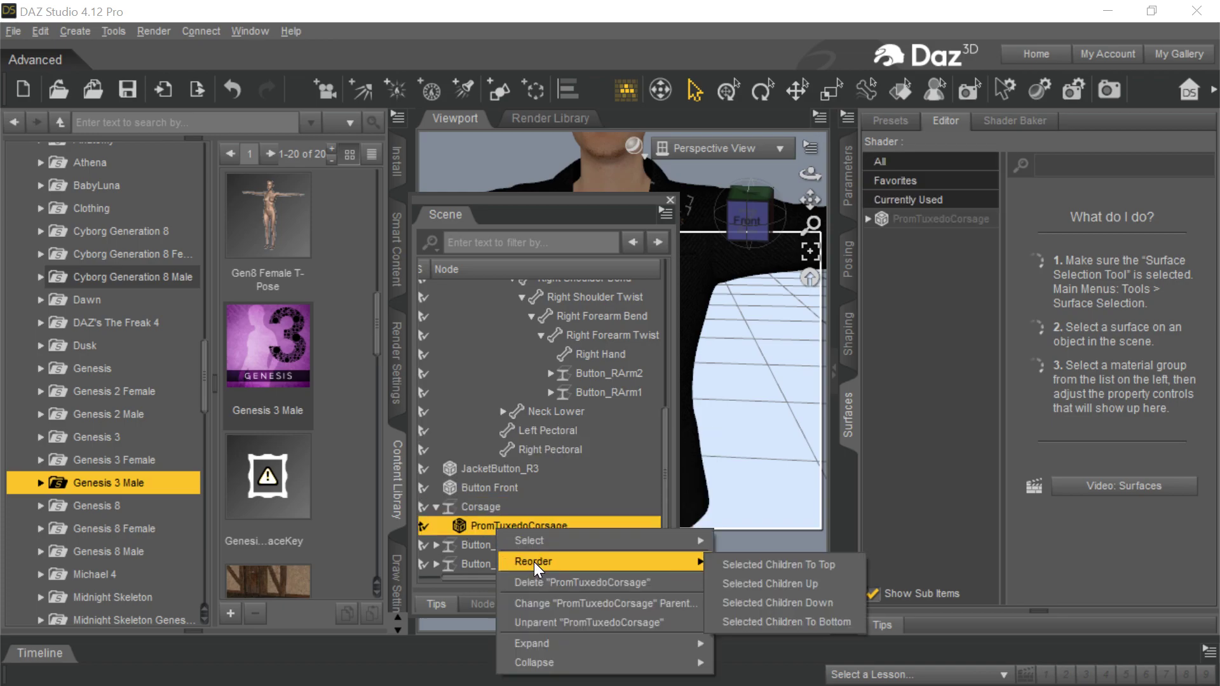
pyautogui.click(561, 623)
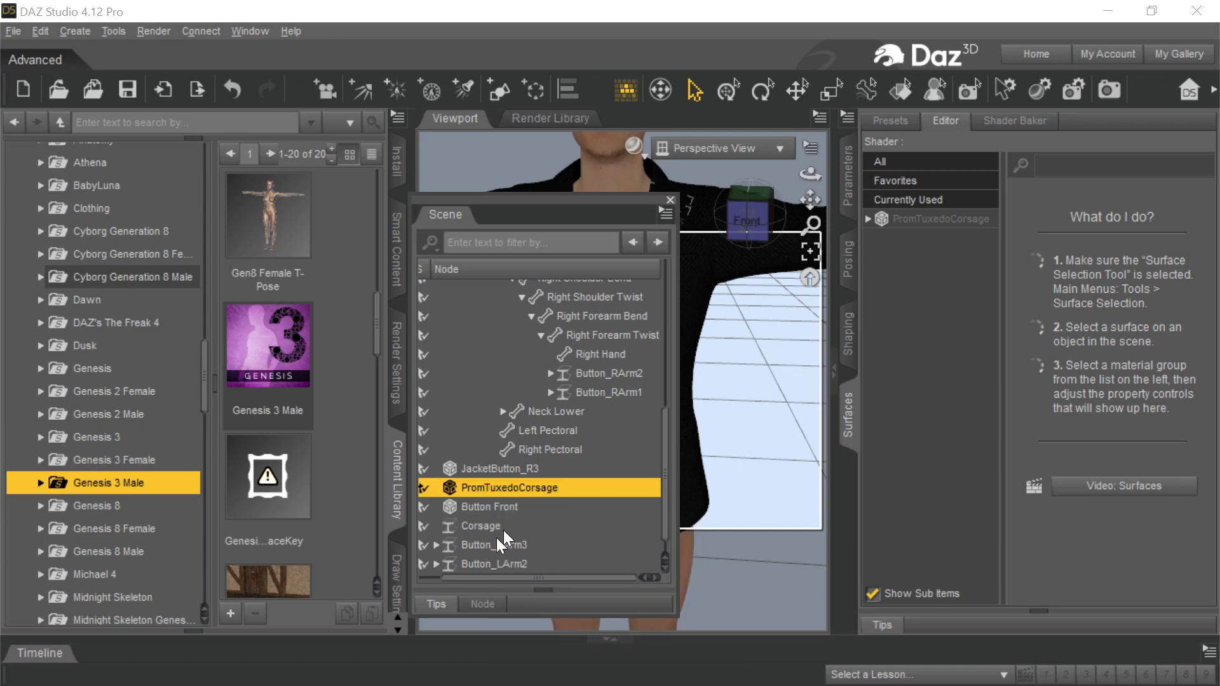
pyautogui.click(499, 528)
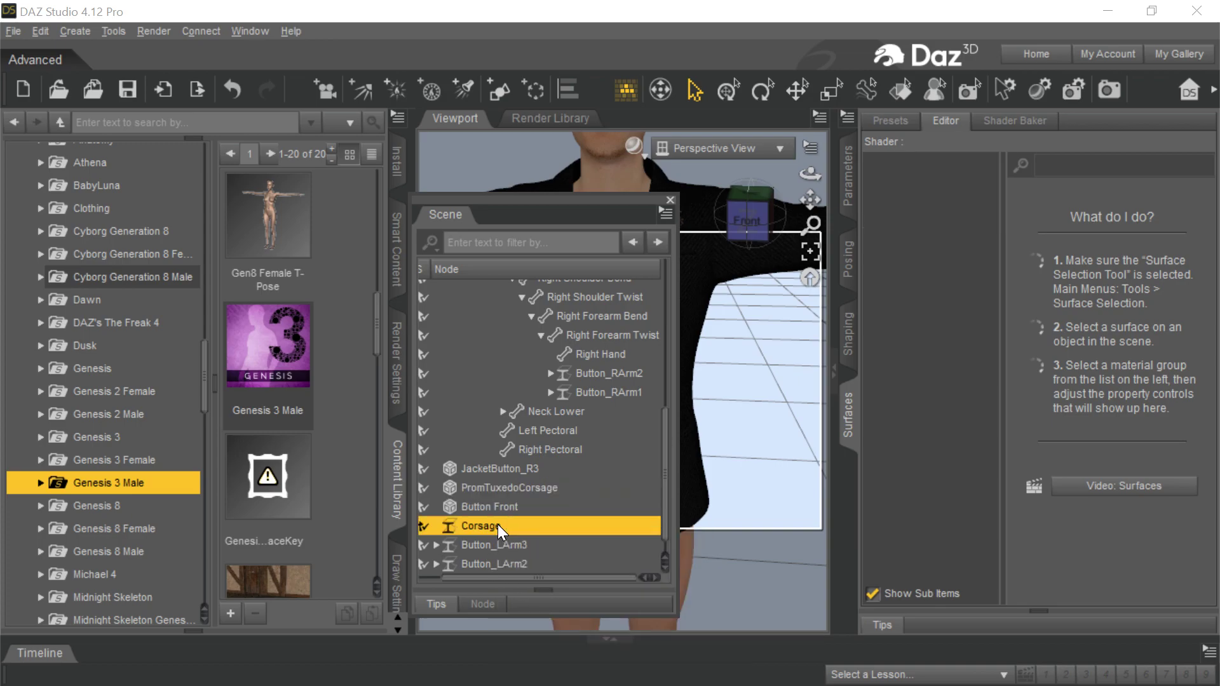
pyautogui.press('Delete')
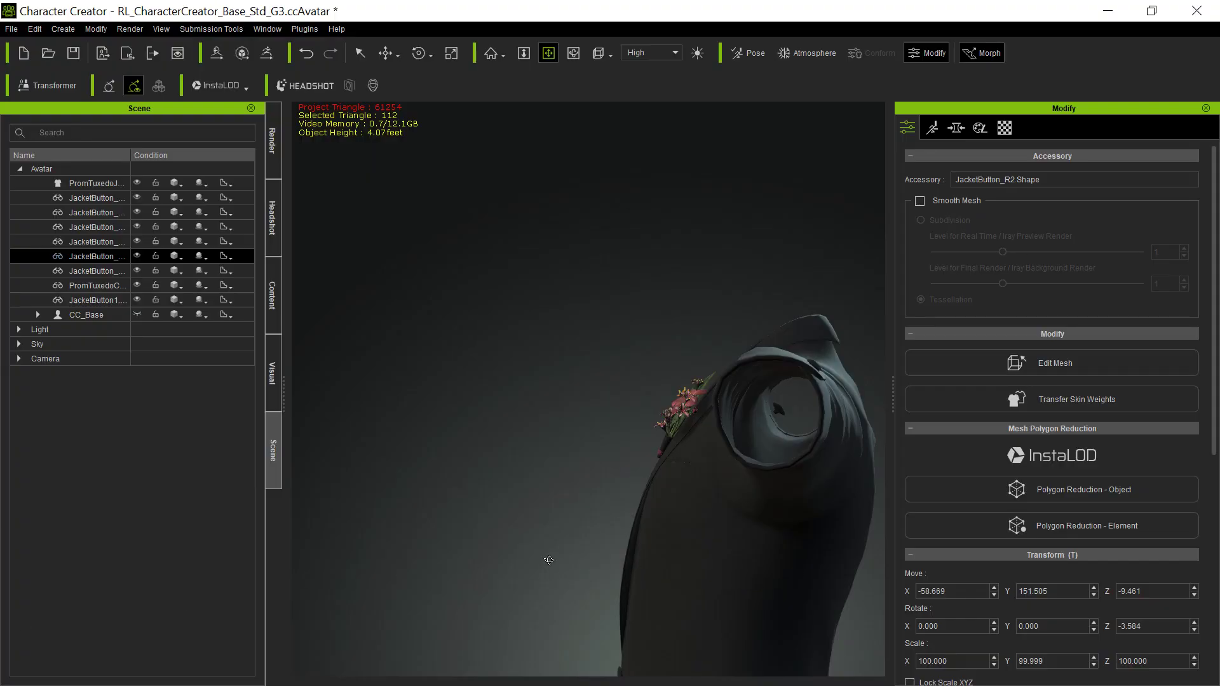
# - In Character Creator, examine the imported tuxedo jacket from the front and select its front closure button
pyautogui.moveTo(551, 560); pyautogui.dragTo(665, 572, button='right')
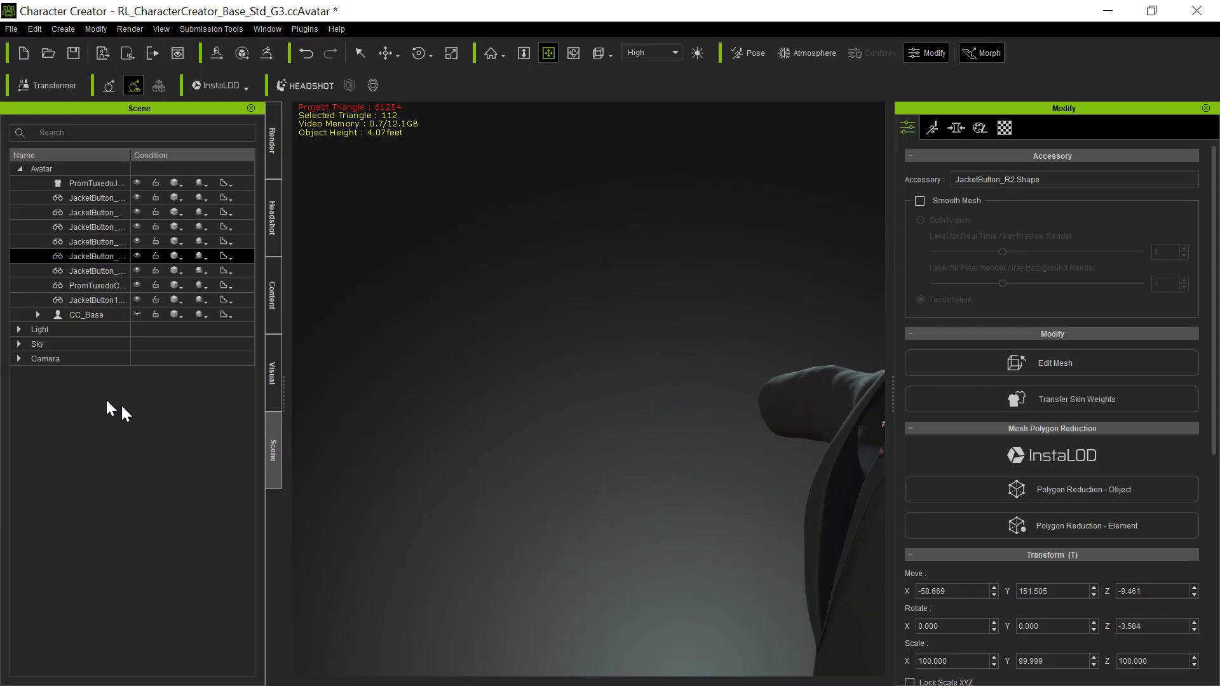
pyautogui.click(107, 184)
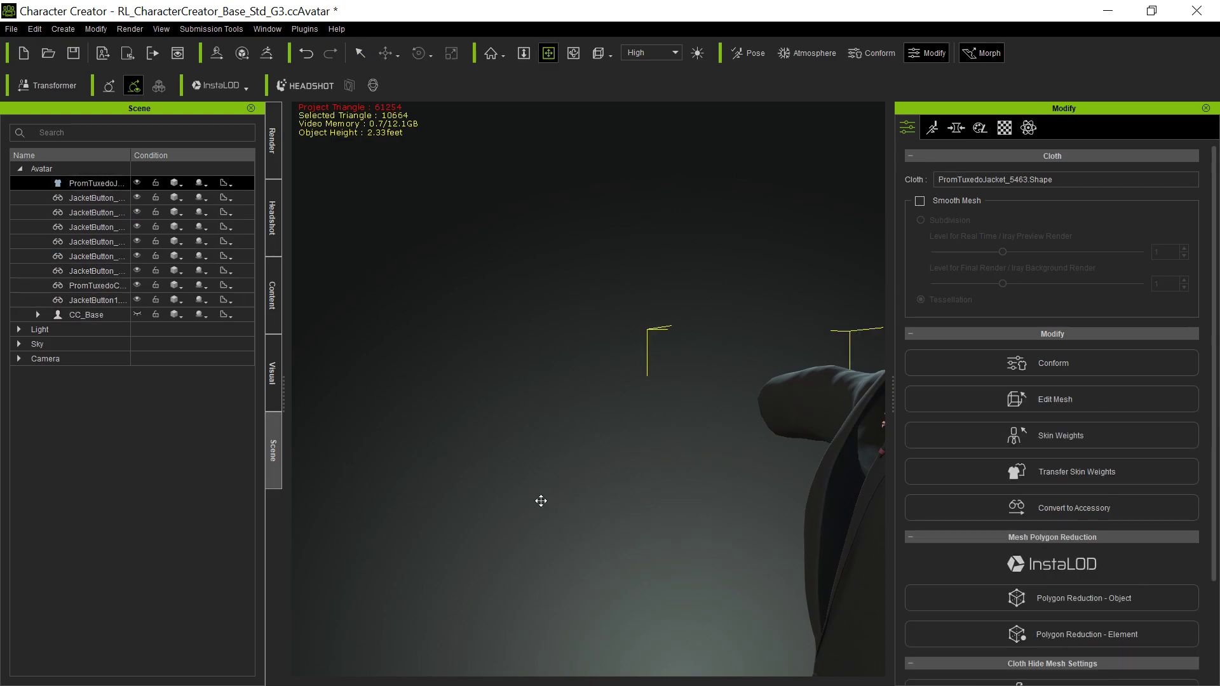
pyautogui.moveTo(540, 501); pyautogui.dragTo(697, 381, button='right')
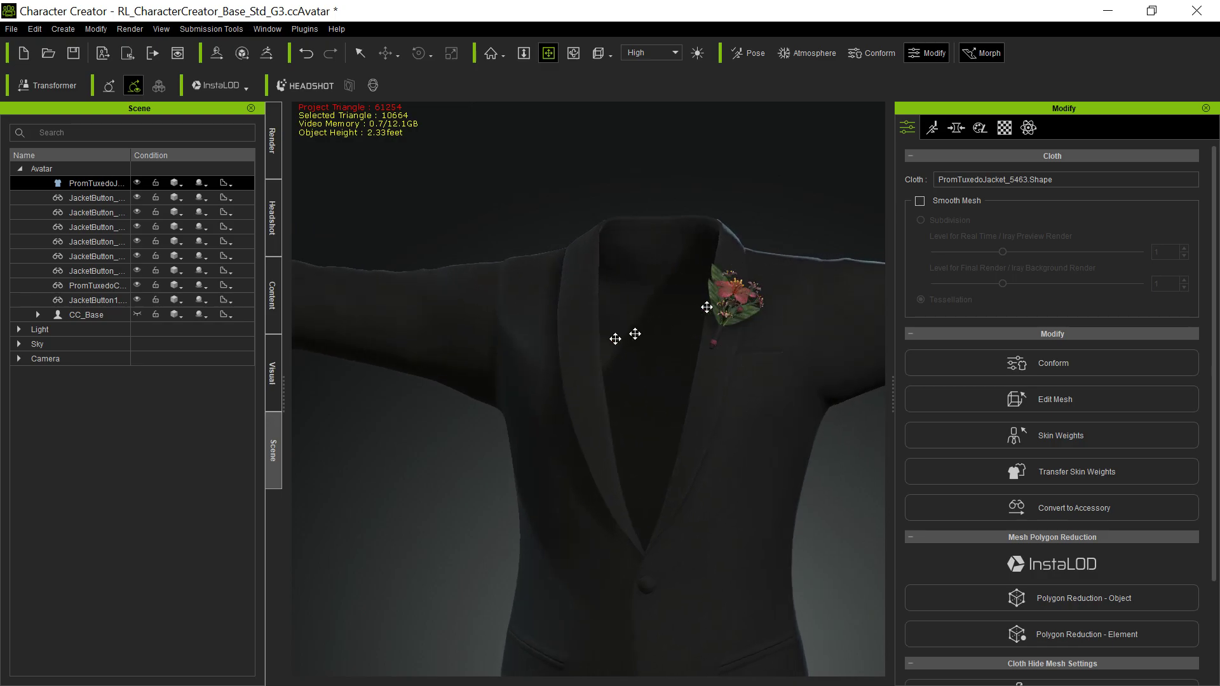
pyautogui.moveTo(610, 474); pyautogui.dragTo(648, 531, button='right')
pyautogui.moveTo(649, 532); pyautogui.dragTo(662, 319, button='middle')
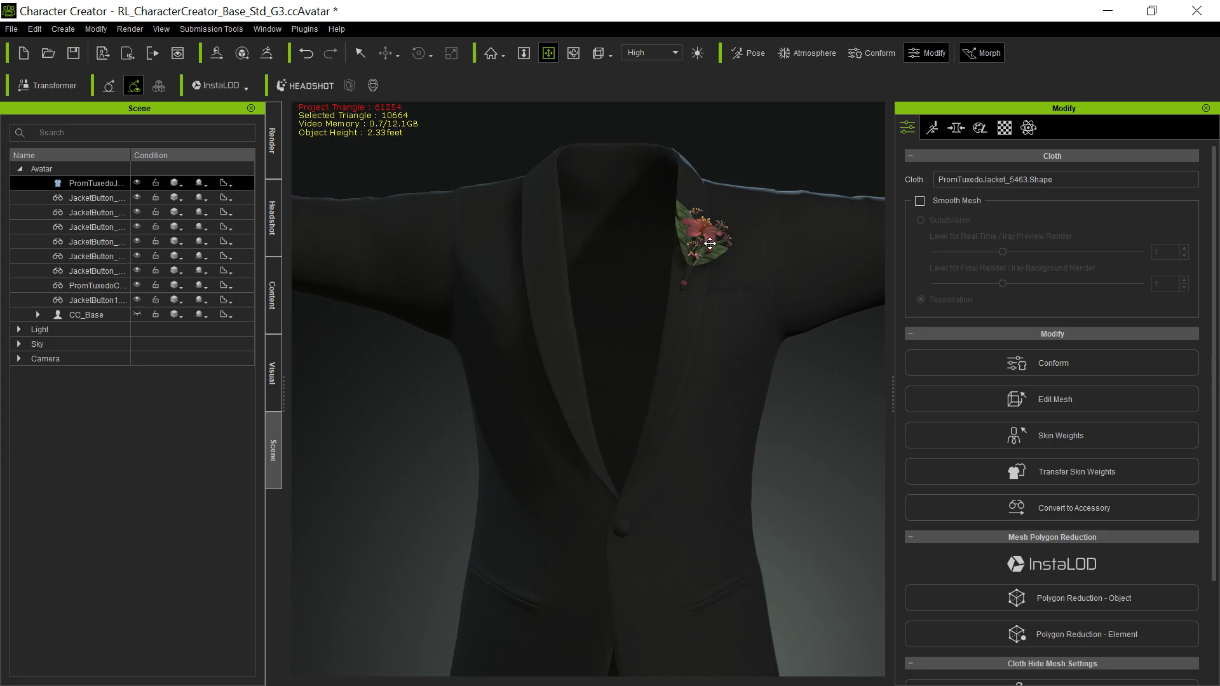
pyautogui.moveTo(680, 455); pyautogui.dragTo(688, 401, button='middle')
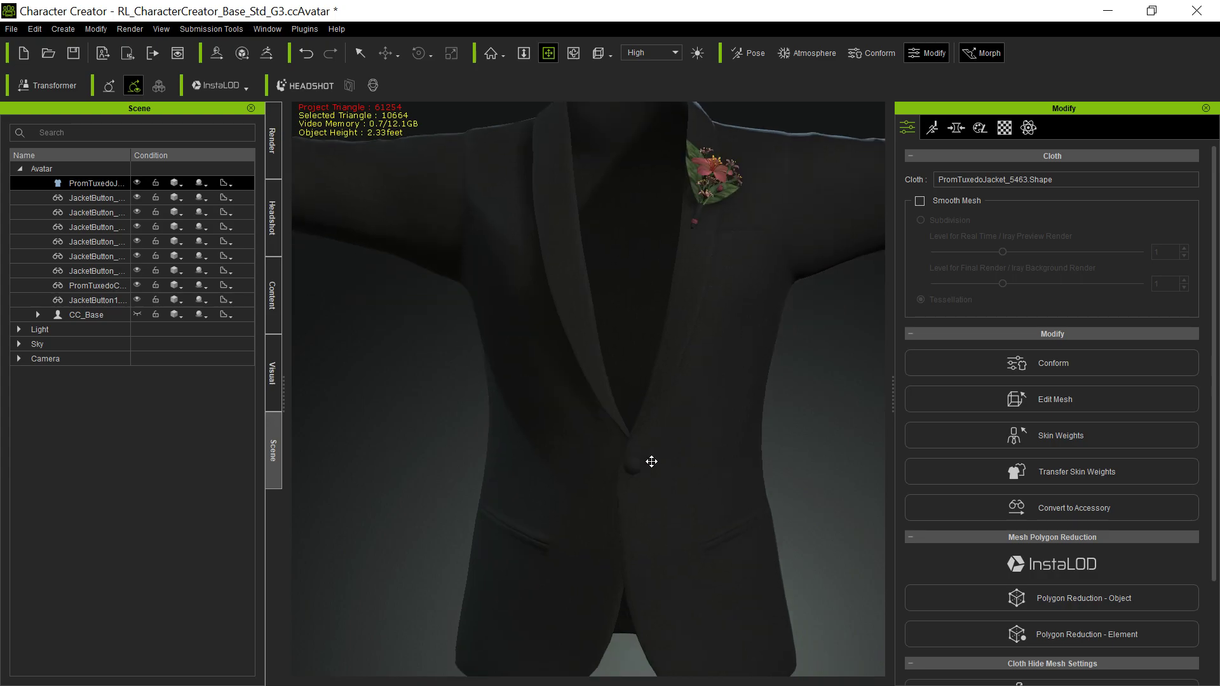
pyautogui.press('q')
pyautogui.click(633, 467)
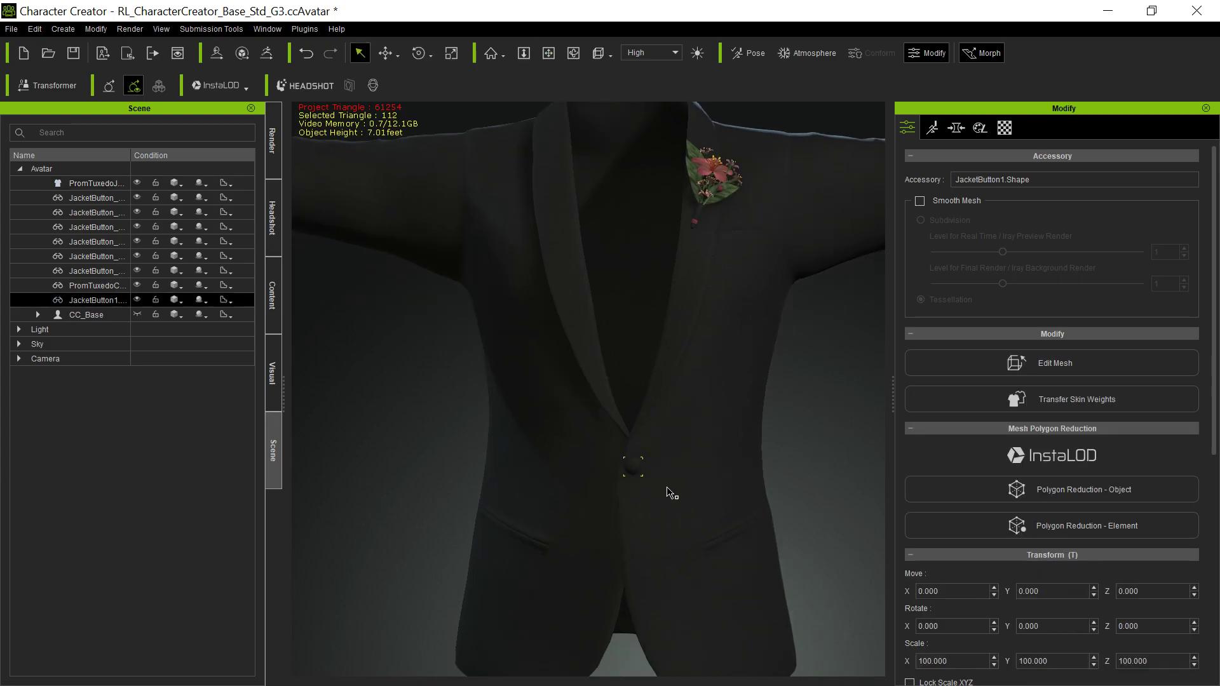
# - Select the JacketButton_L3 accessory inside the left sleeve opening and move its pivot to the center of the button
pyautogui.press('x')
pyautogui.moveTo(572, 469); pyautogui.dragTo(536, 485)
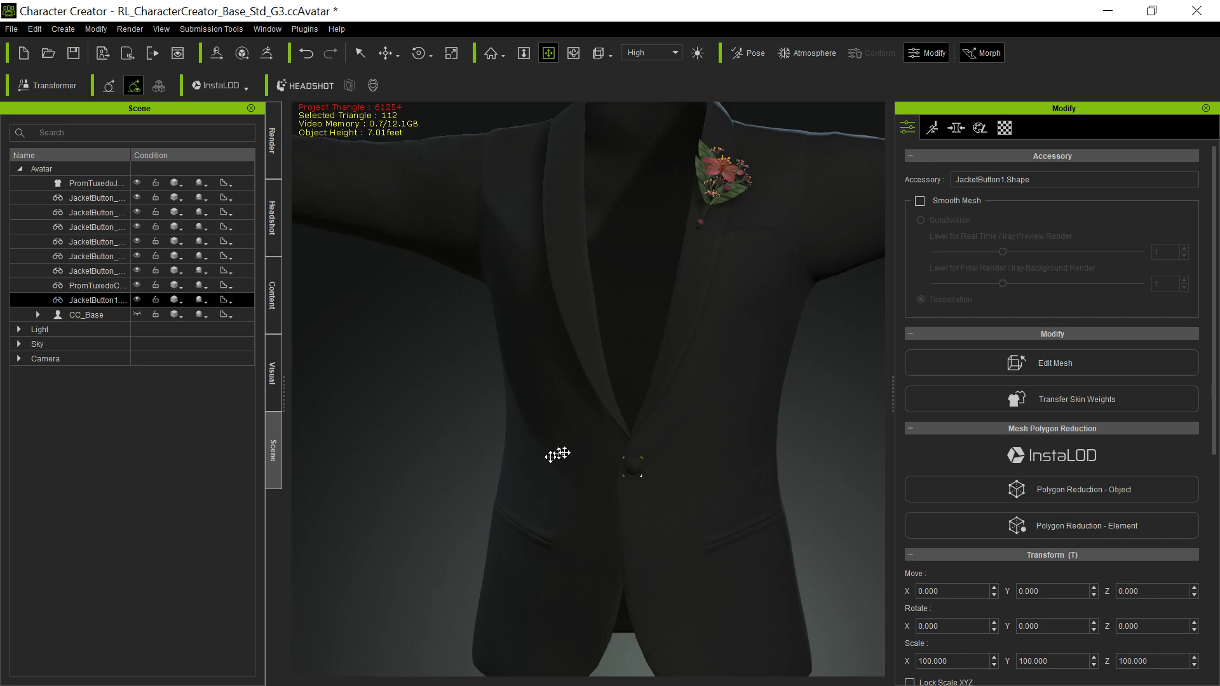
pyautogui.moveTo(836, 401); pyautogui.dragTo(583, 469, button='middle')
pyautogui.moveTo(709, 453); pyautogui.dragTo(613, 414, button='right')
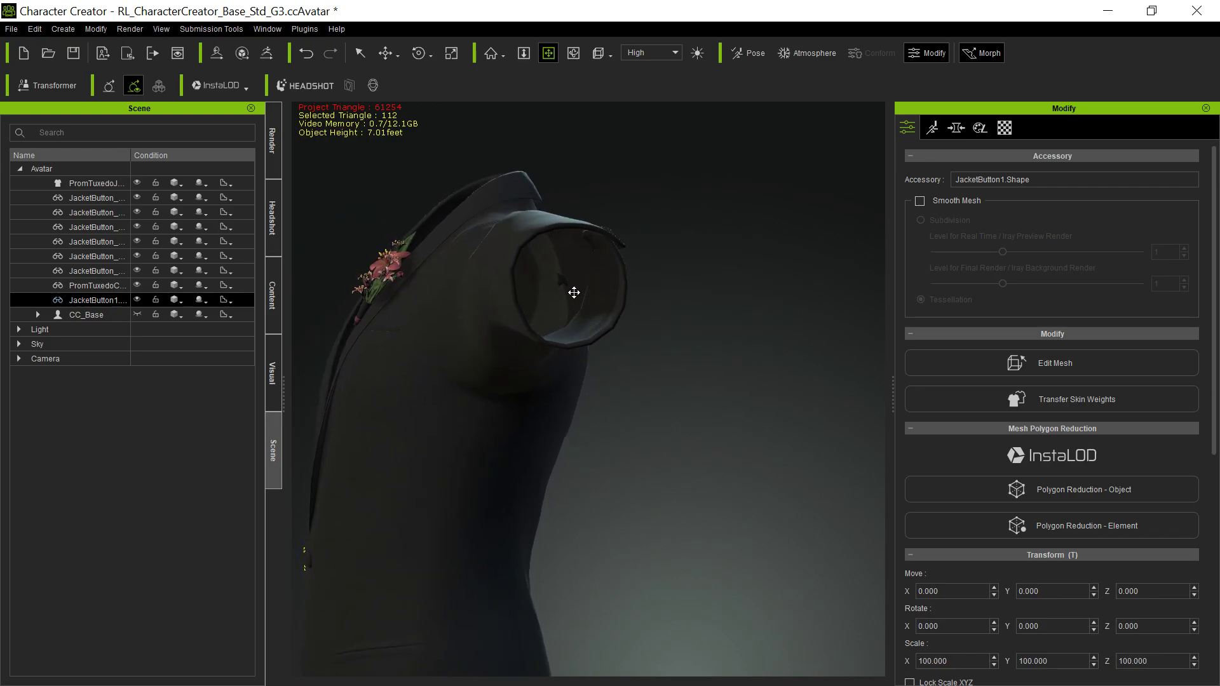
pyautogui.moveTo(605, 319); pyautogui.dragTo(647, 389, button='right')
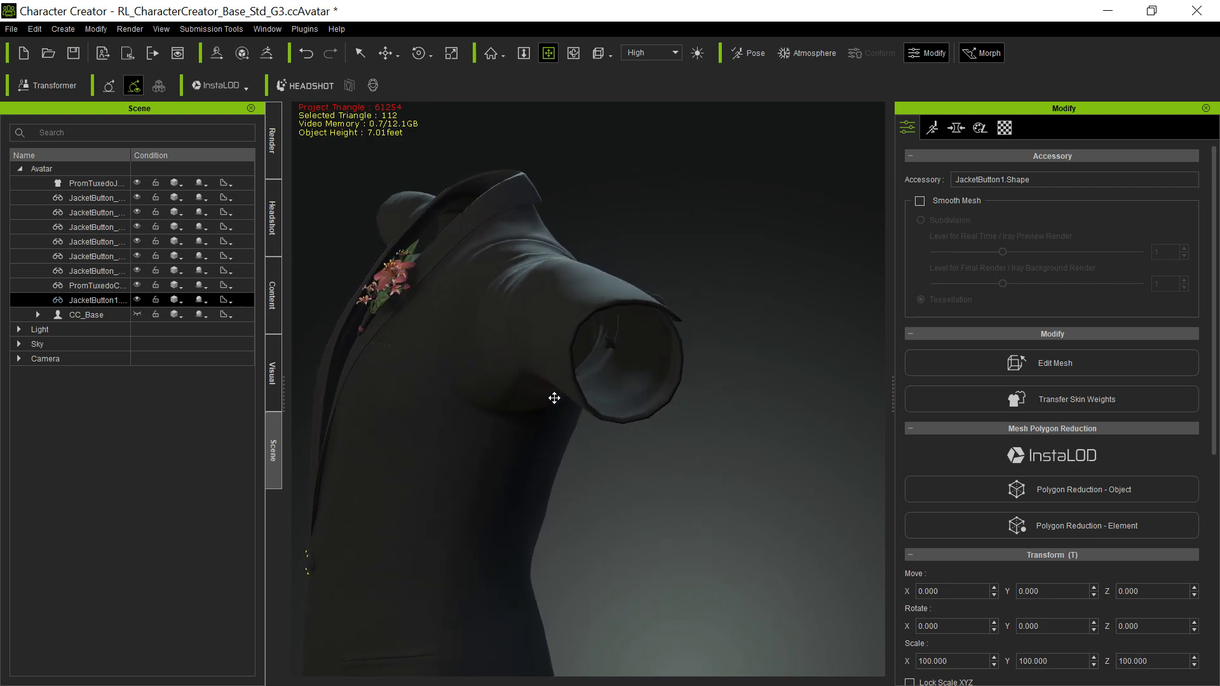
pyautogui.press('q')
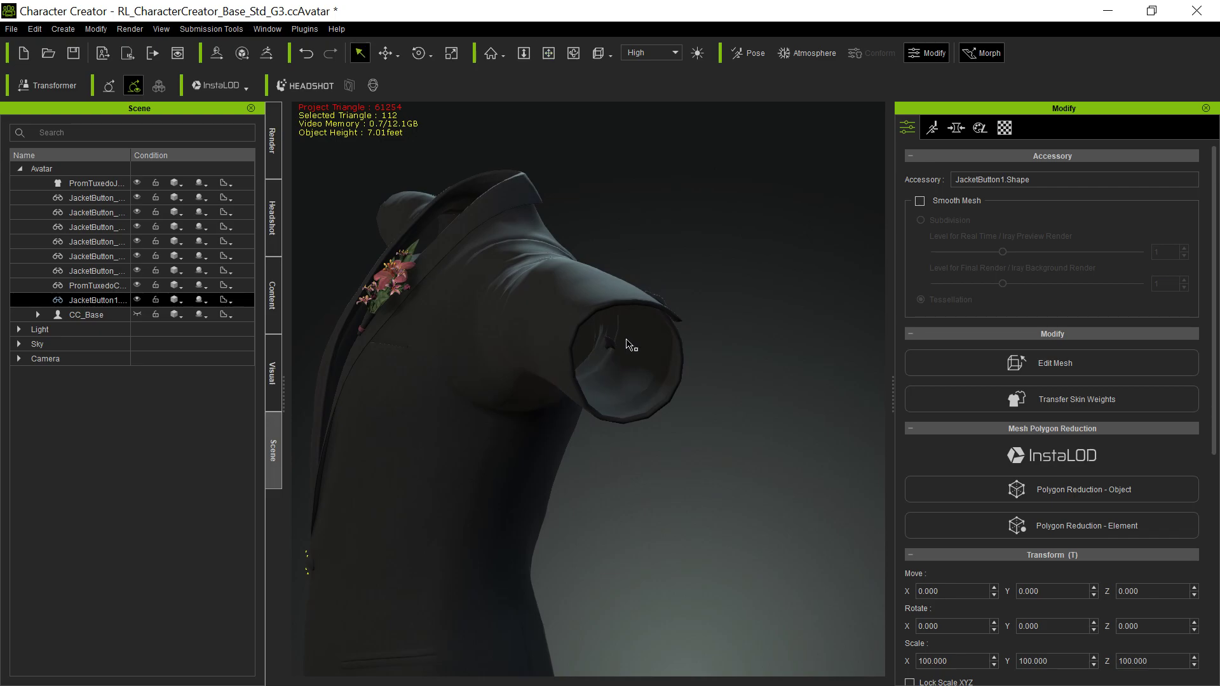
pyautogui.click(615, 350)
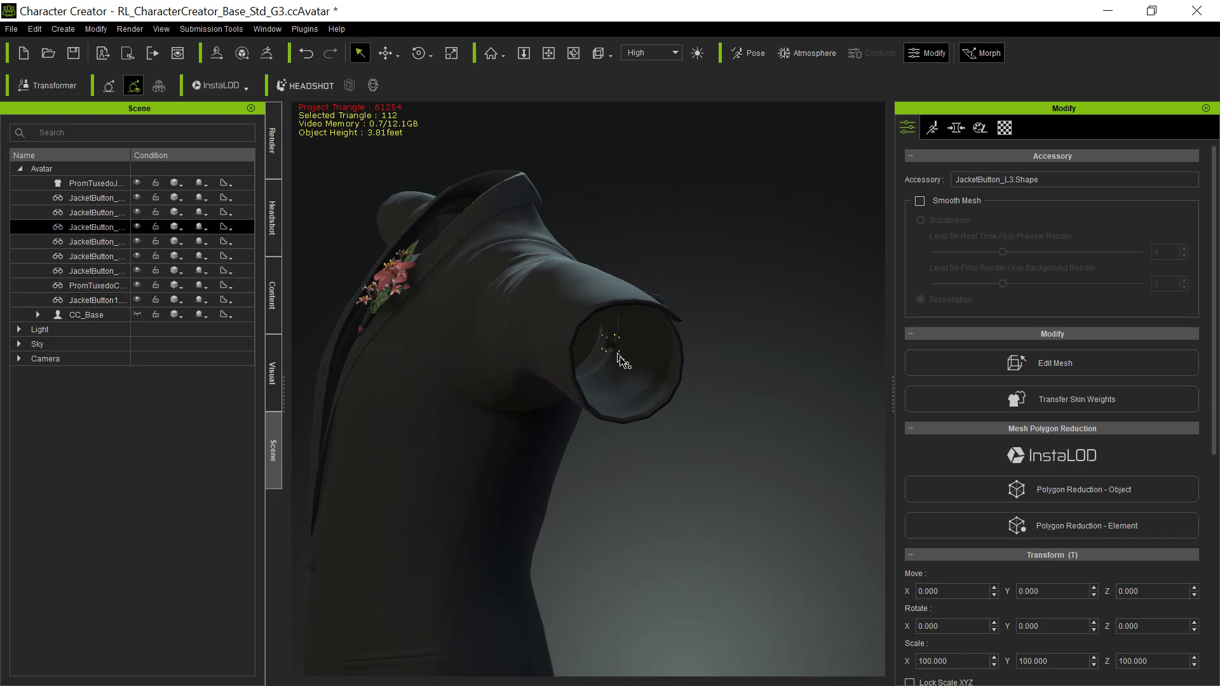
pyautogui.scroll(-6, 986, 449)
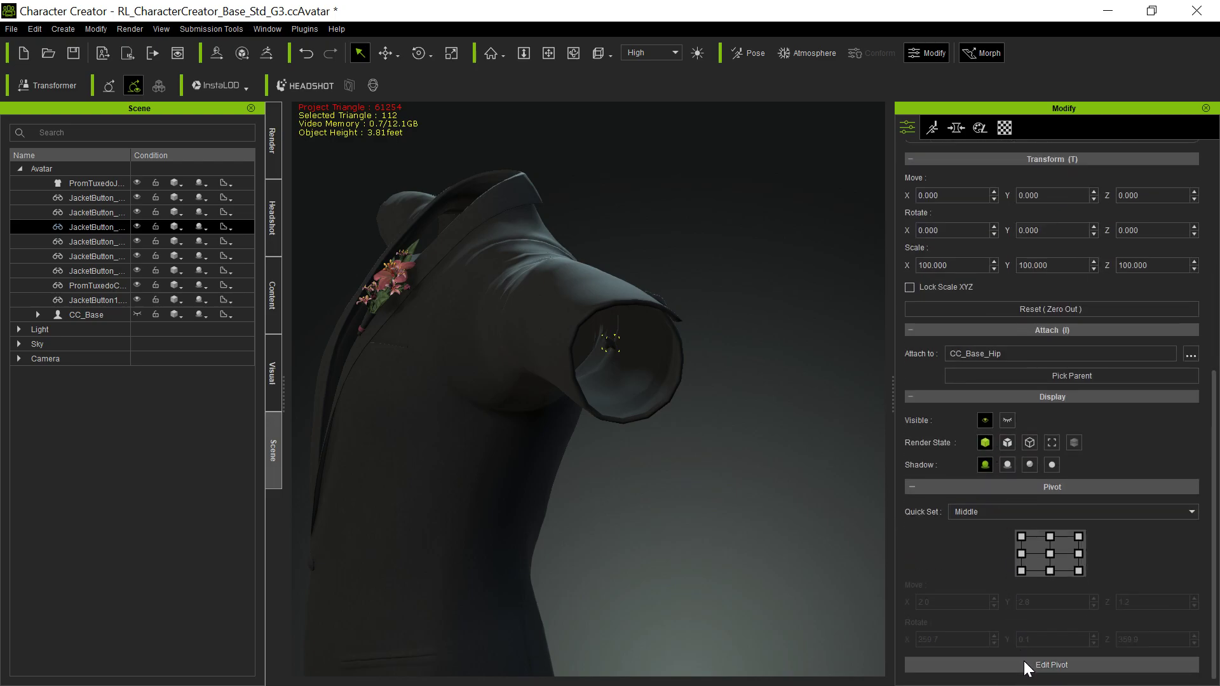
pyautogui.click(1023, 664)
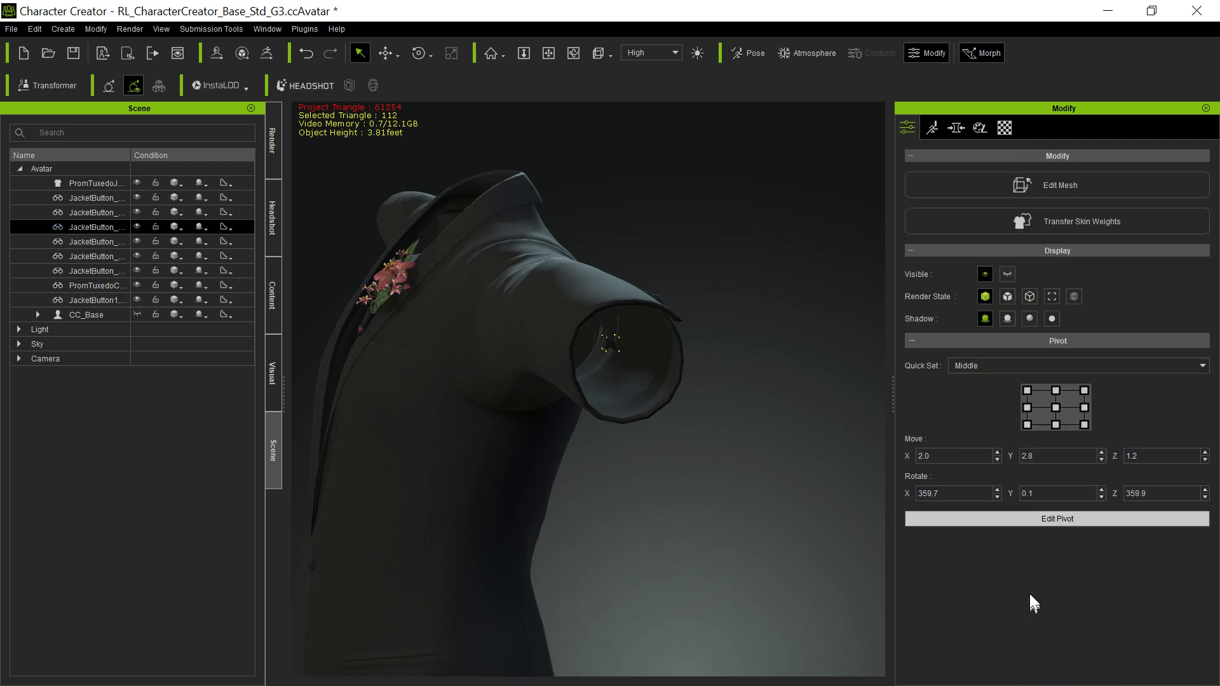
pyautogui.click(1055, 407)
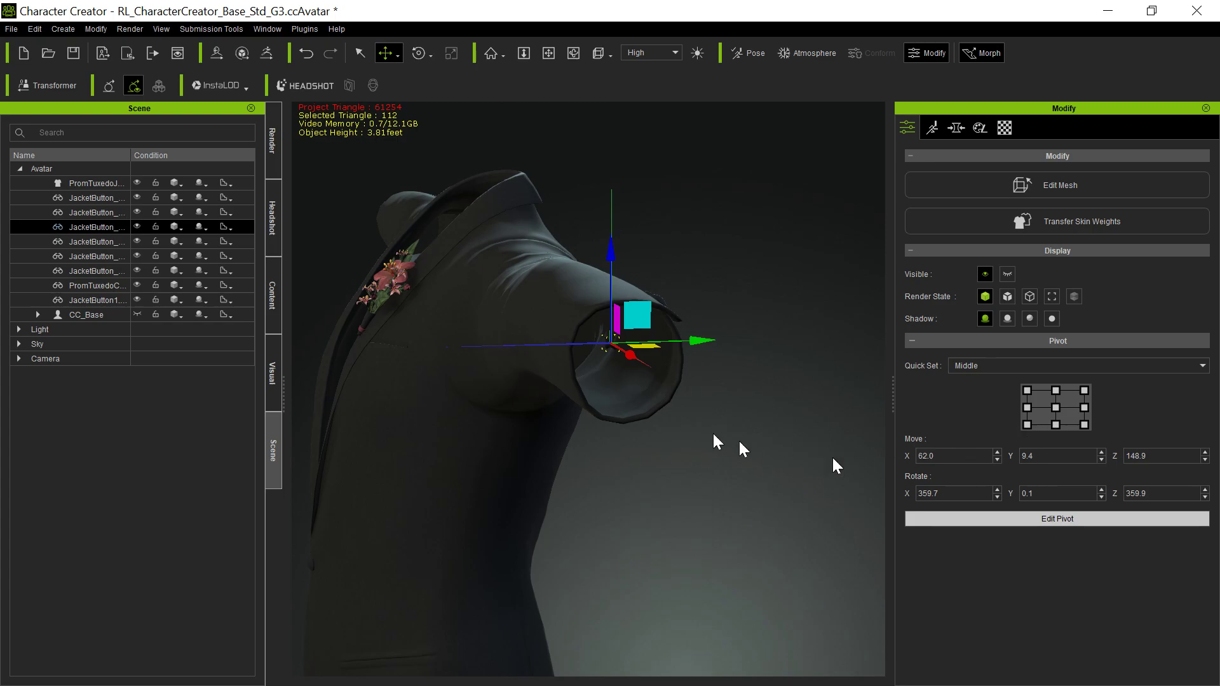
pyautogui.click(1011, 518)
# - Move the JacketButton_L3 accessory out of the sleeve opening to about Y 150.794 and Z -10.938
pyautogui.press('e')
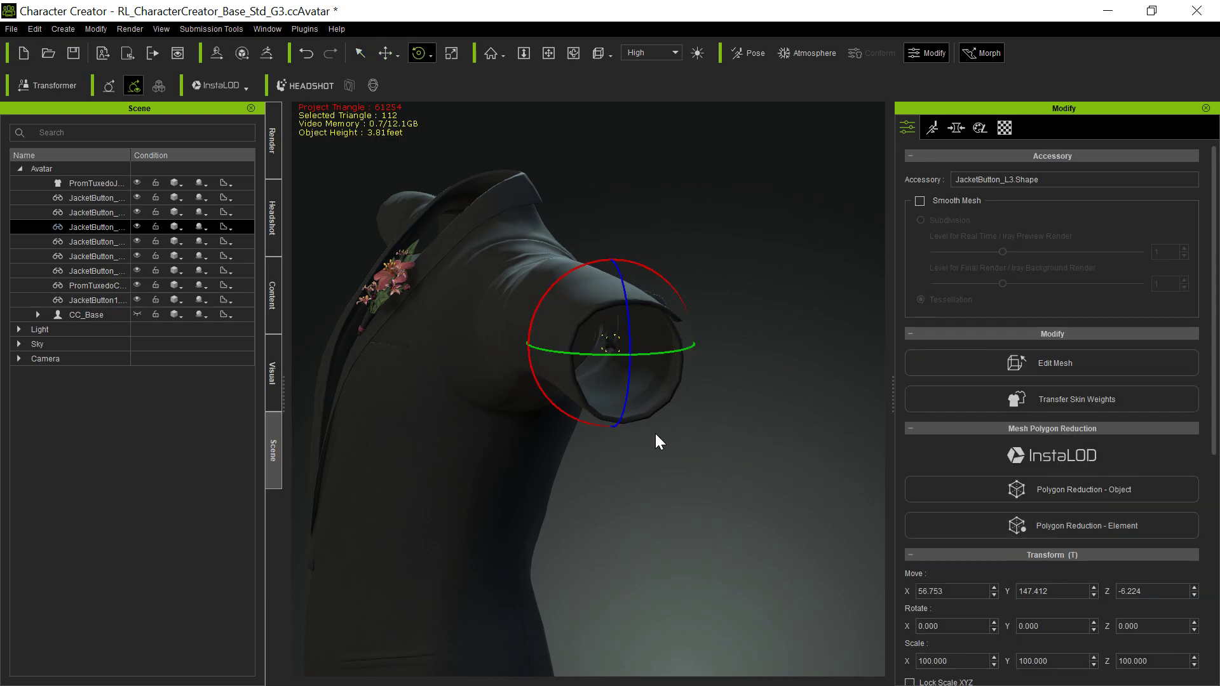
pyautogui.press('w')
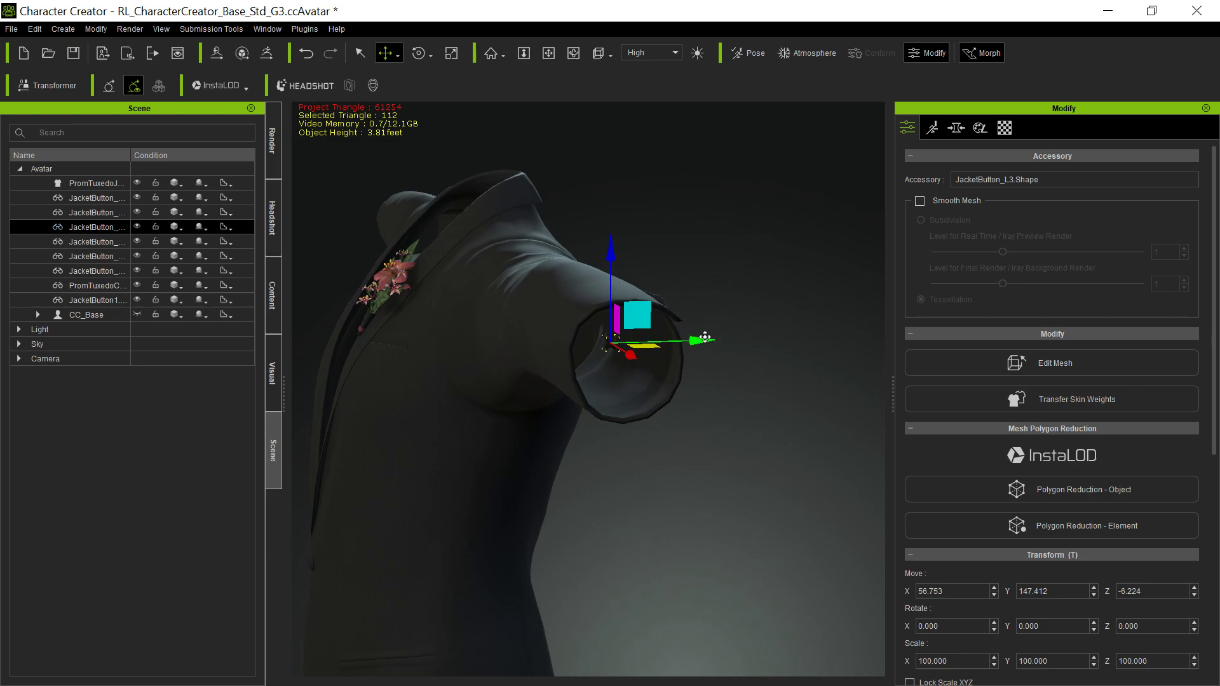
pyautogui.moveTo(706, 338); pyautogui.dragTo(764, 337)
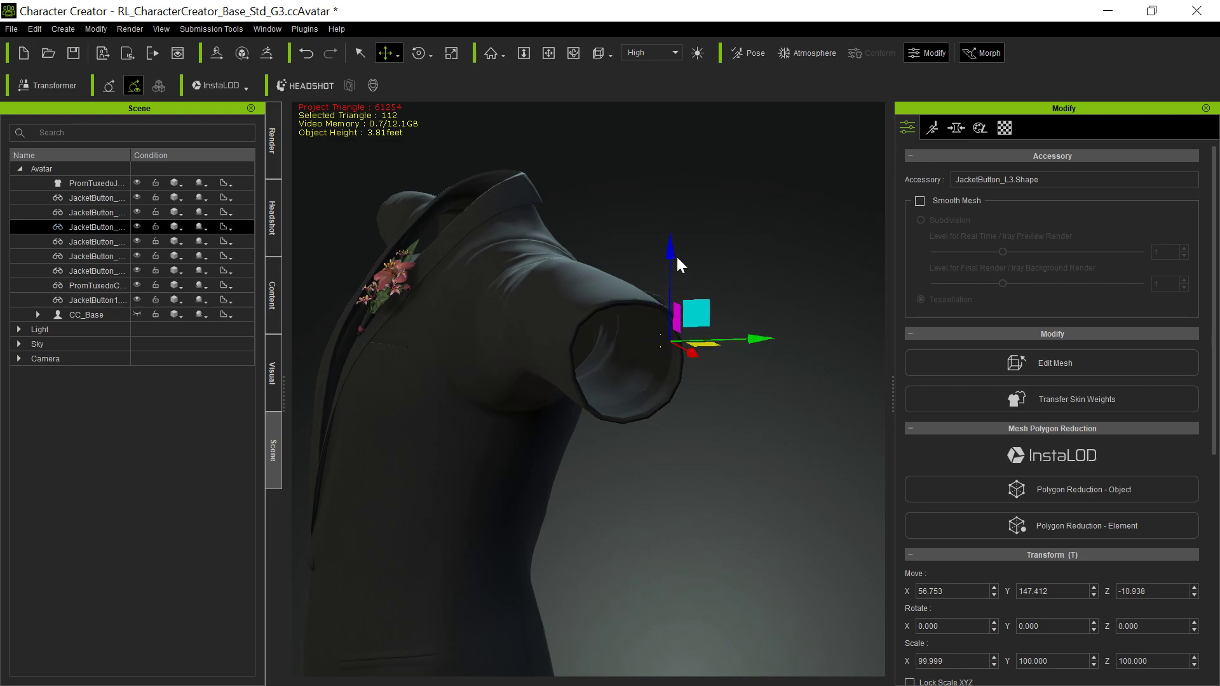
pyautogui.moveTo(672, 250); pyautogui.dragTo(660, 211)
# - Raise JacketButton_L3 to about Y 151.52 so it sits beside the other two cuff buttons
pyautogui.press('f')
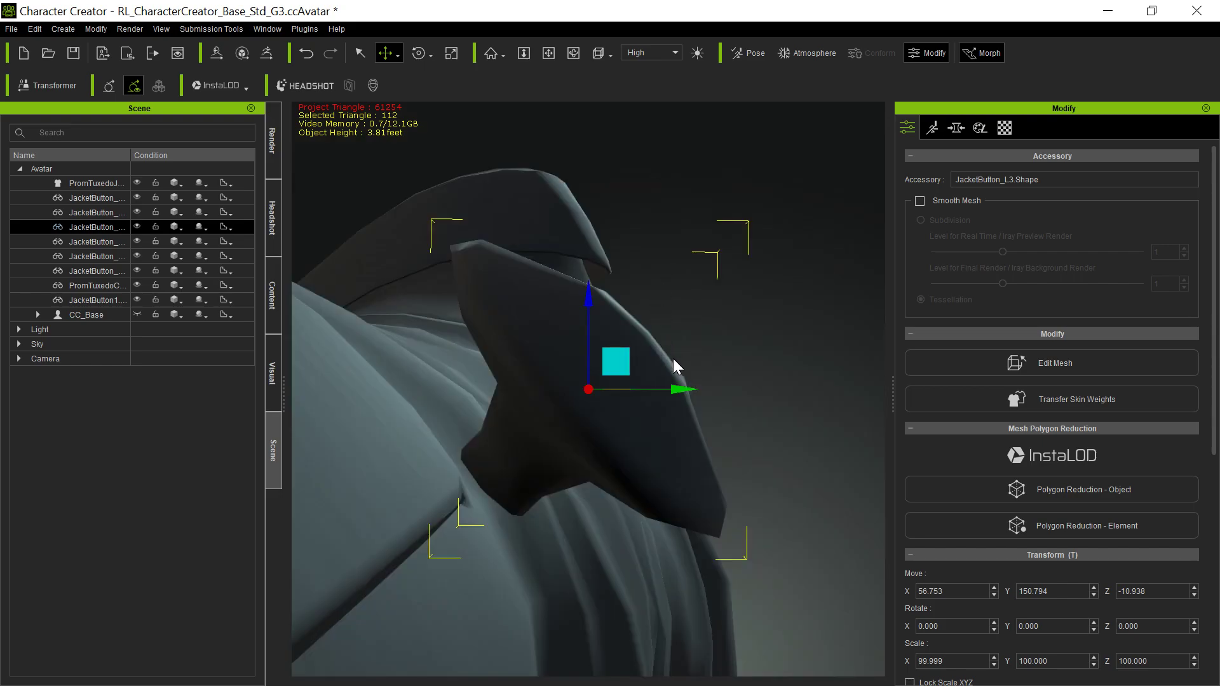
pyautogui.moveTo(673, 358); pyautogui.dragTo(305, 482, button='right')
pyautogui.press('e')
pyautogui.press('w')
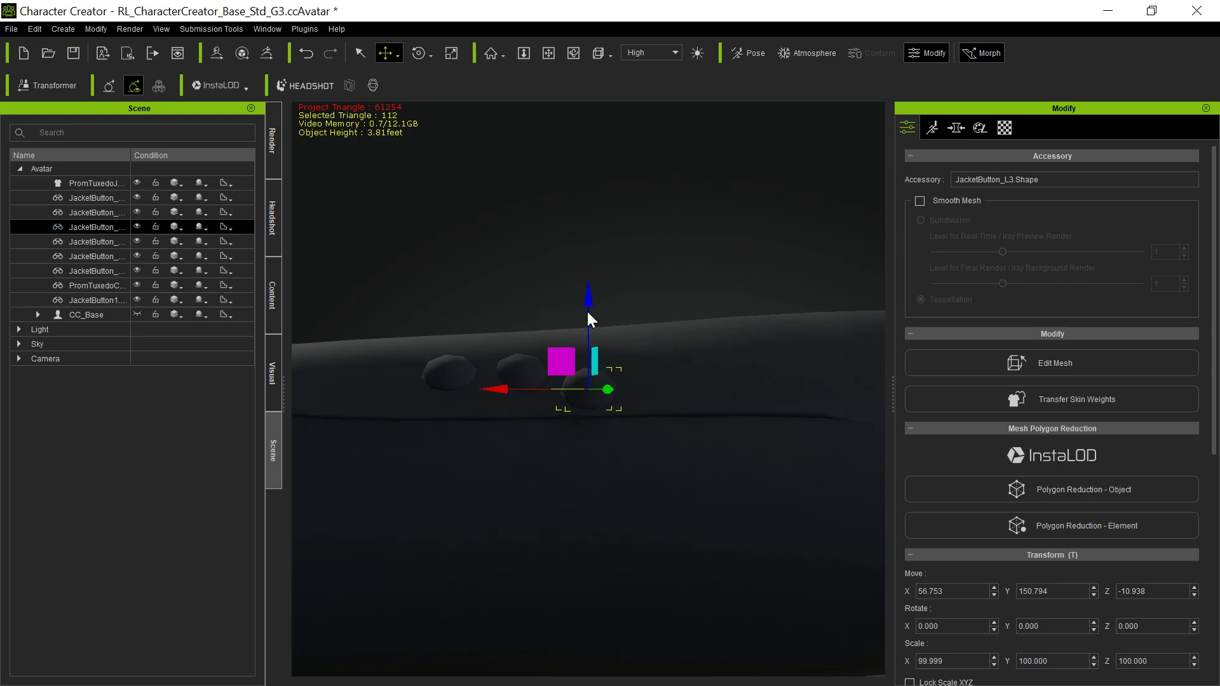
pyautogui.moveTo(588, 314); pyautogui.dragTo(586, 277)
pyautogui.press('x')
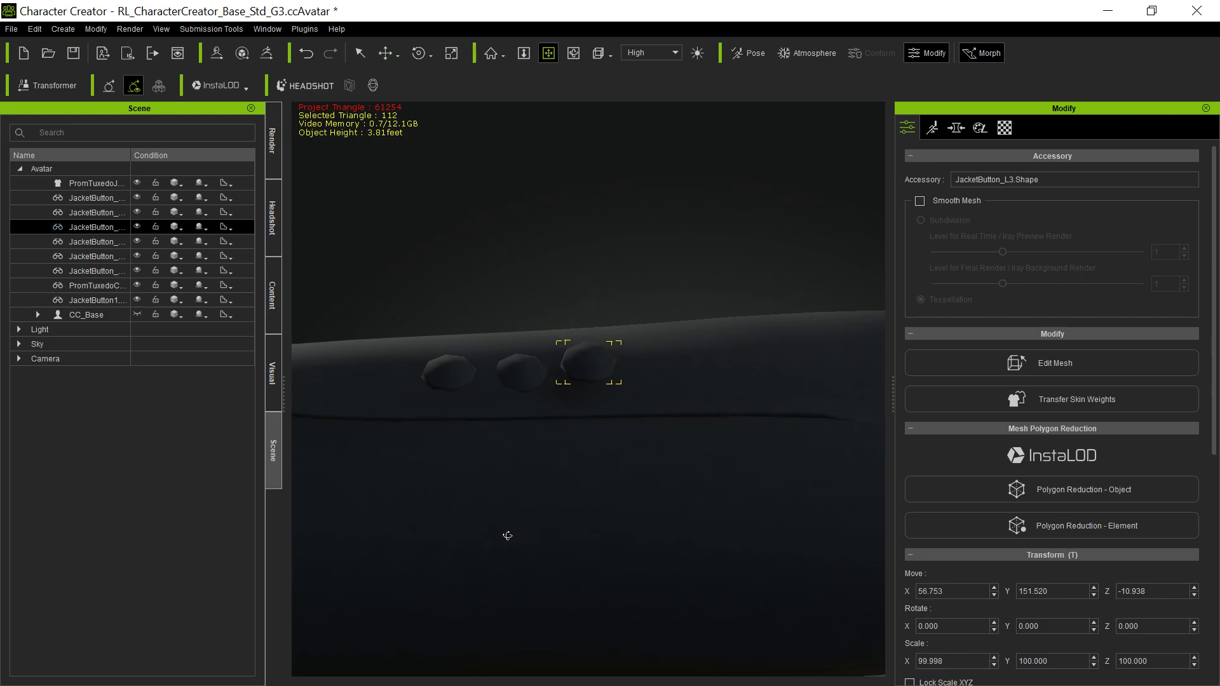
# - Shift JacketButton_L3 along the Z axis to about -9.333, against the sleeve surface
pyautogui.moveTo(507, 536); pyautogui.dragTo(693, 506)
pyautogui.moveTo(692, 506)
pyautogui.mouseDown(button='right')
pyautogui.moveTo(689, 531)
pyautogui.moveTo(703, 498)
pyautogui.moveTo(681, 513)
pyautogui.mouseUp(button='right')
pyautogui.press('e')
pyautogui.press('w')
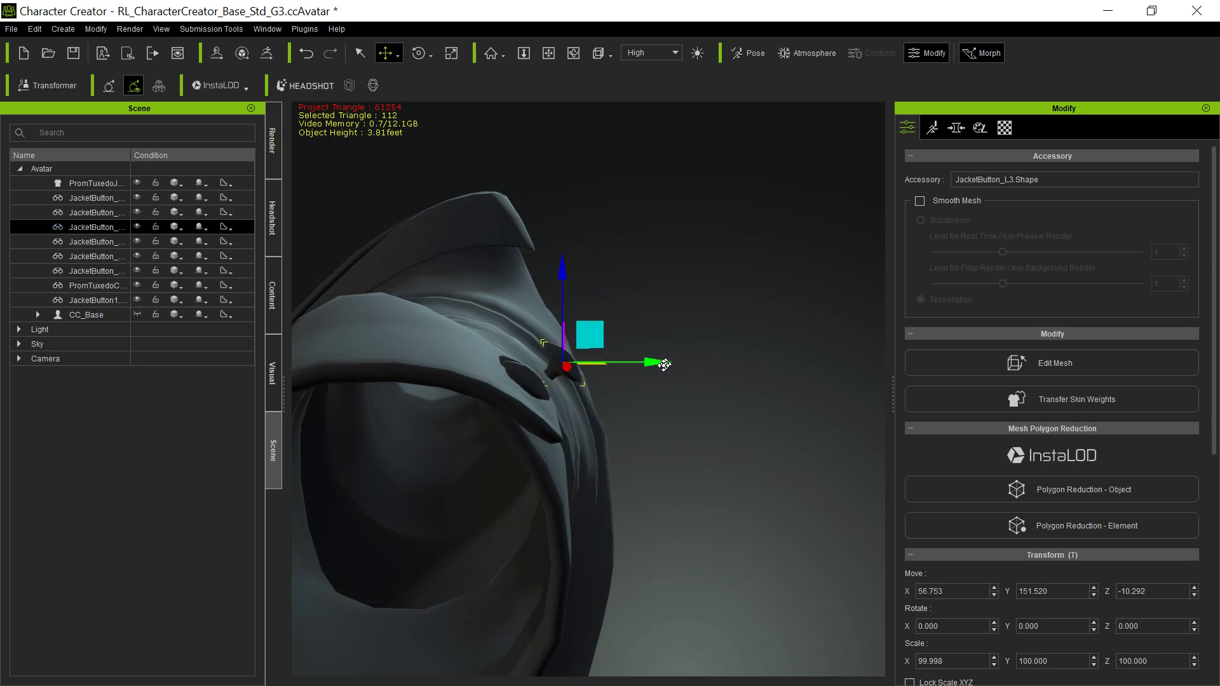
pyautogui.moveTo(664, 364); pyautogui.dragTo(607, 379)
# - Tilt JacketButton_L3 to an X rotation of about 2.42 degrees to follow the sleeve's surface
pyautogui.press('e')
pyautogui.press('f')
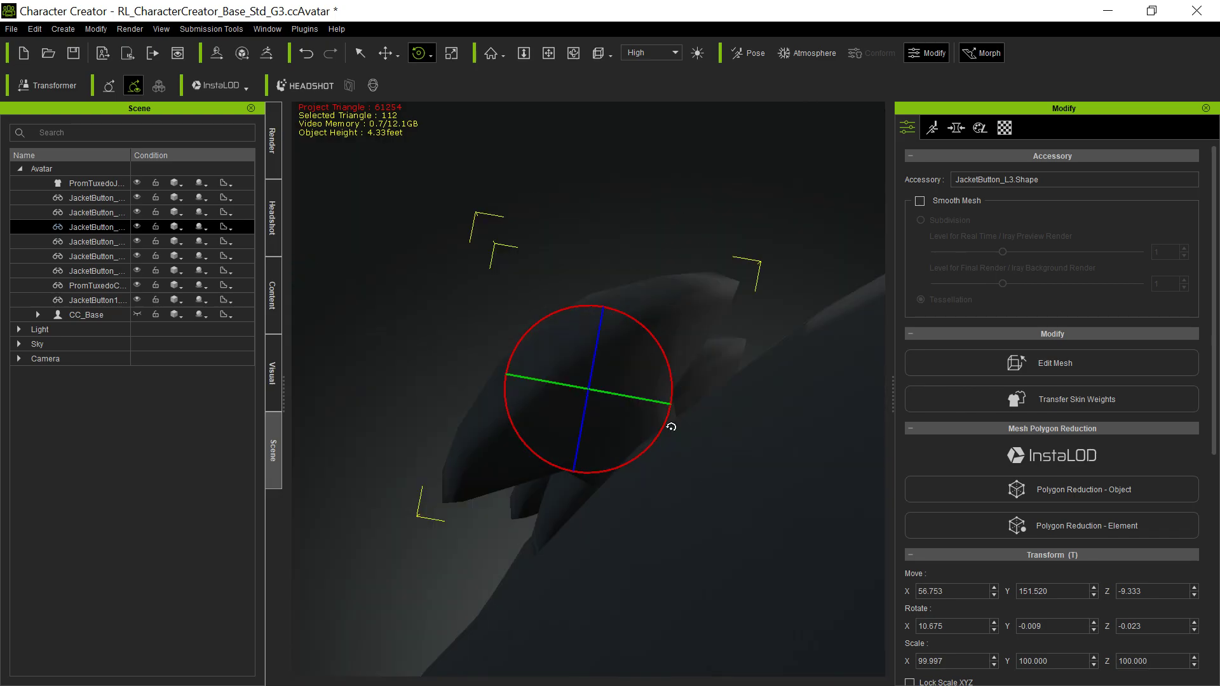
pyautogui.moveTo(534, 327); pyautogui.dragTo(528, 327)
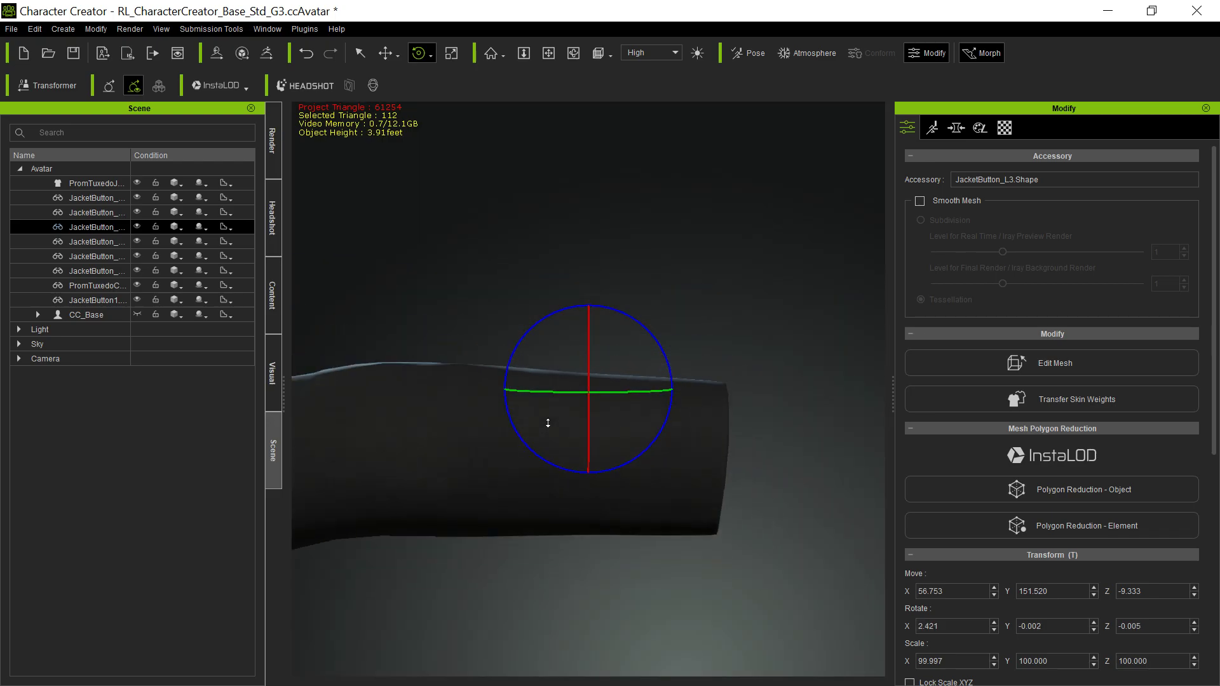
# - Fine-tune JacketButton_L3 to about X 56.344 and Y 151.261, in line and evenly spaced with the neighbouring cuff buttons
pyautogui.moveTo(626, 430); pyautogui.dragTo(665, 485, button='right')
pyautogui.scroll(6, 667, 481)
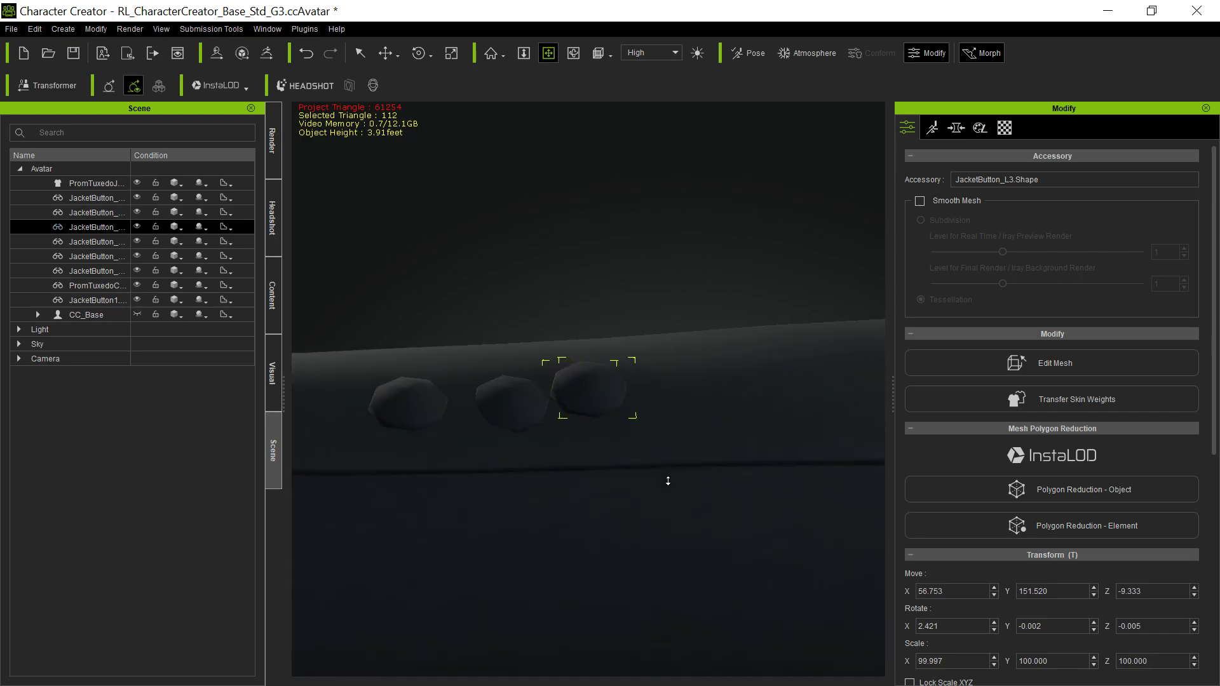
pyautogui.press('w')
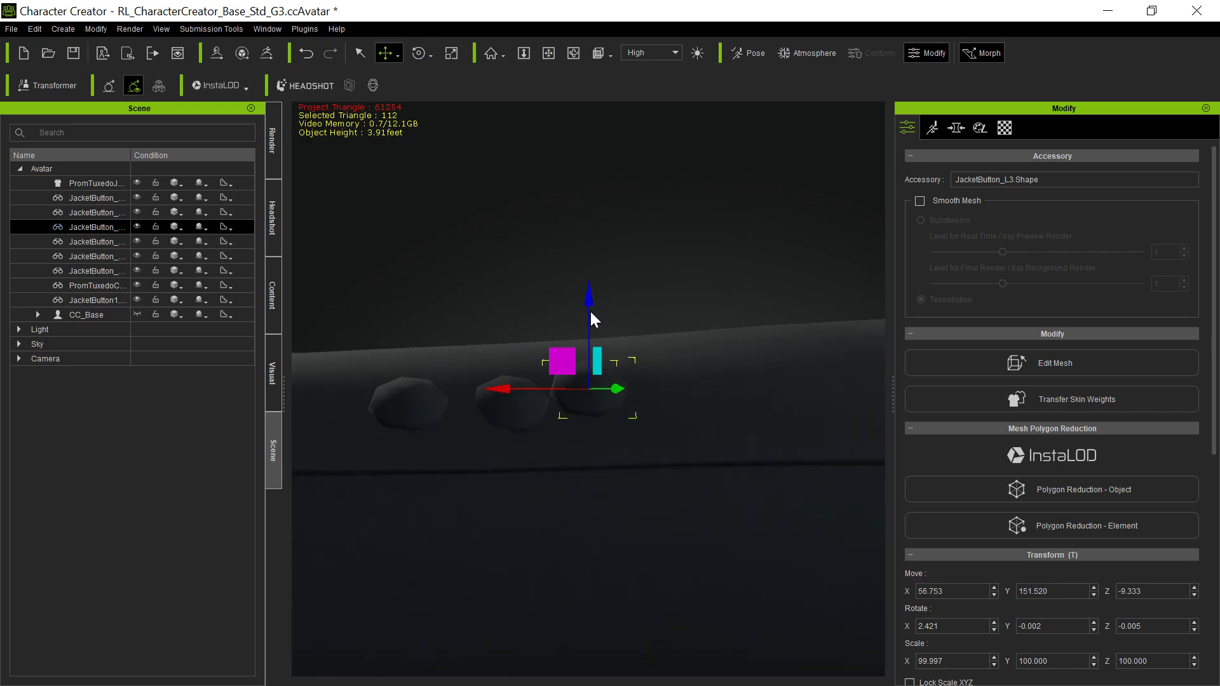
pyautogui.moveTo(590, 313); pyautogui.dragTo(594, 324)
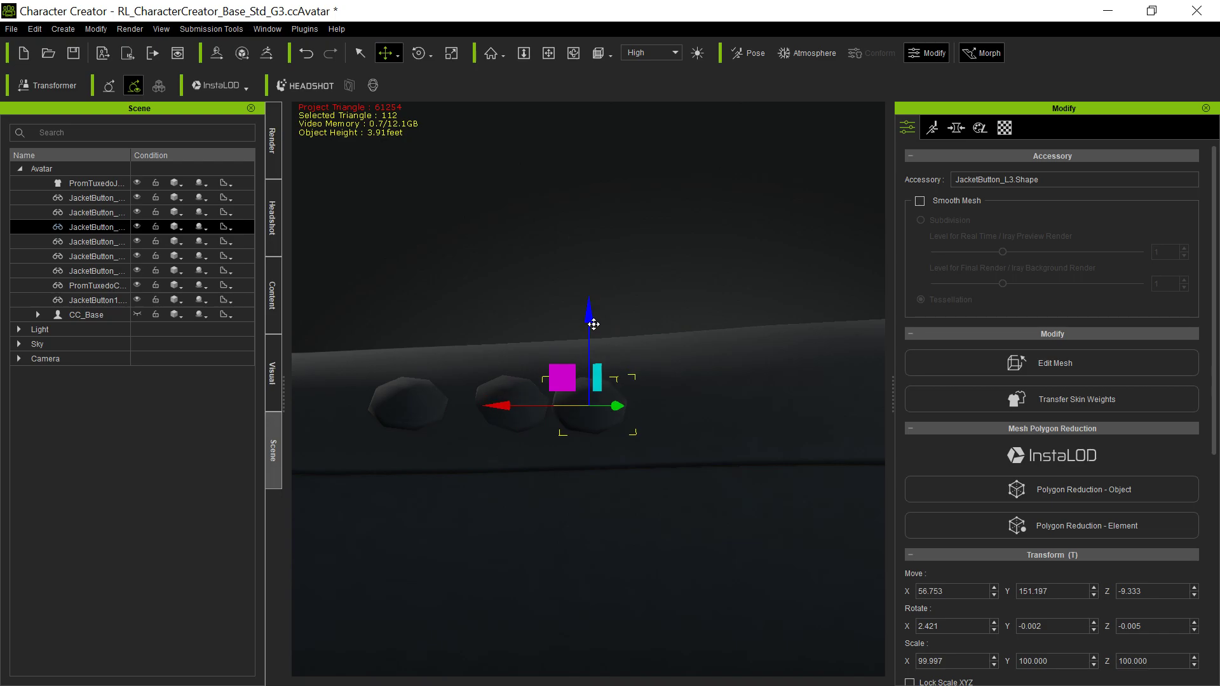
pyautogui.moveTo(492, 399); pyautogui.dragTo(514, 399)
pyautogui.moveTo(610, 309)
pyautogui.mouseDown()
pyautogui.moveTo(616, 325)
pyautogui.moveTo(618, 315)
pyautogui.mouseUp()
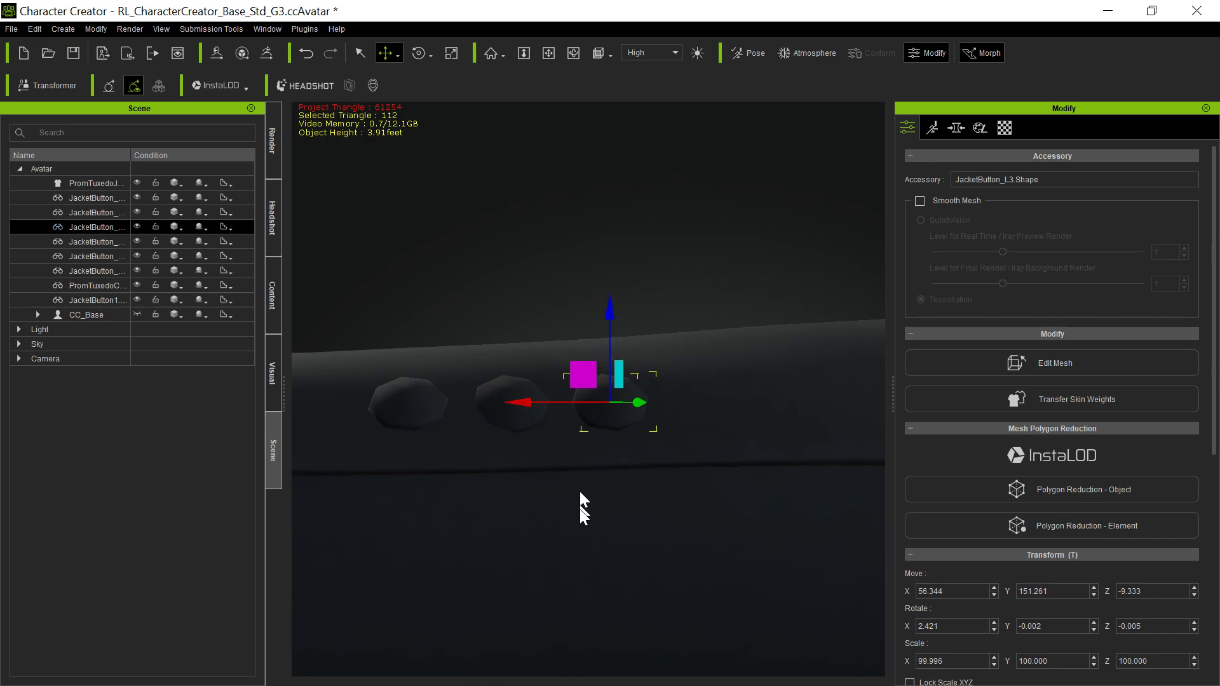
pyautogui.press('x')
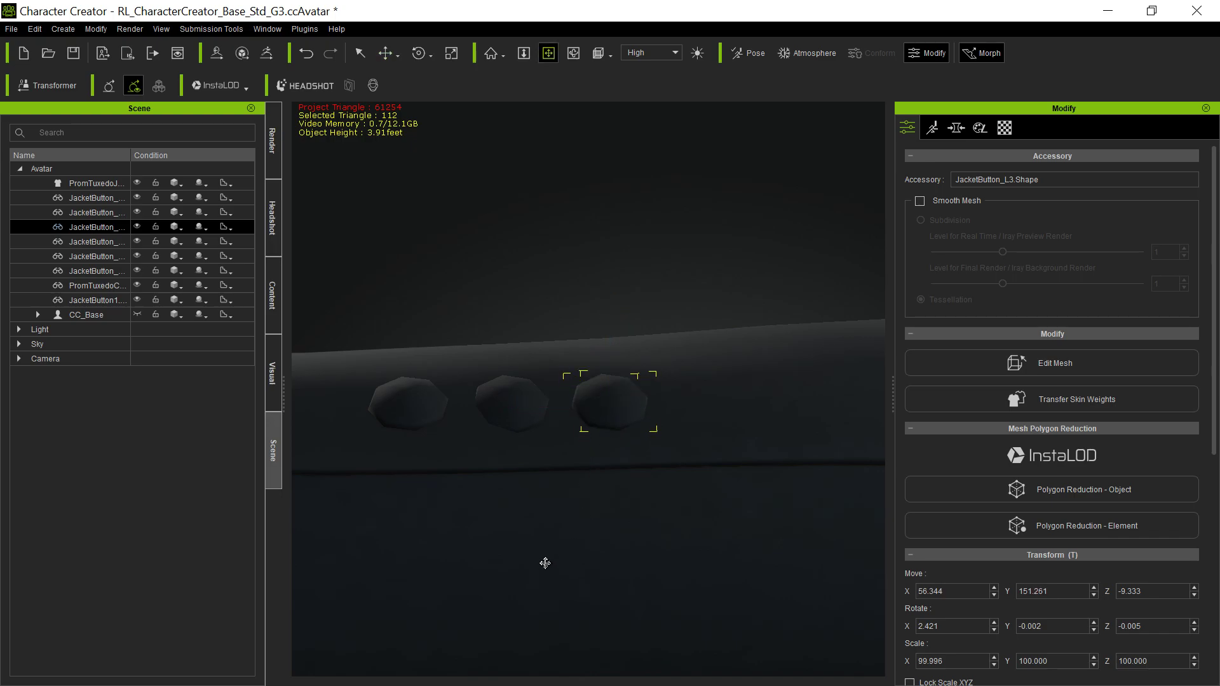
pyautogui.scroll(-10, 711, 553)
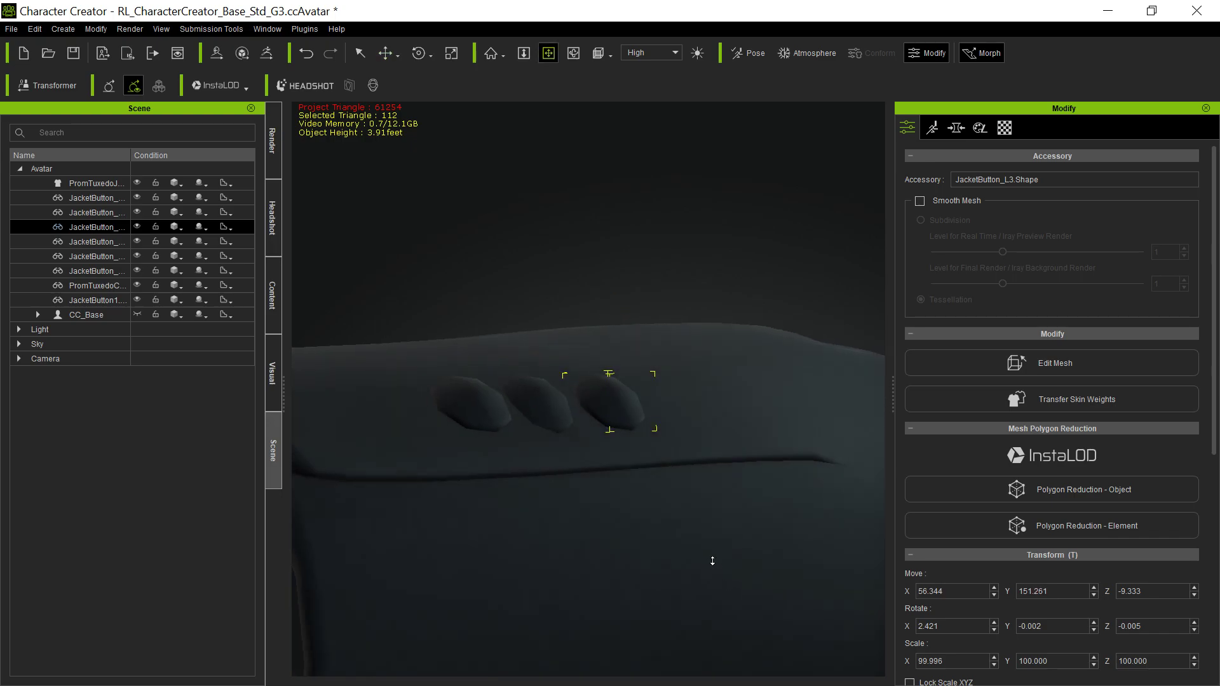
pyautogui.moveTo(608, 543); pyautogui.dragTo(676, 531, button='right')
pyautogui.scroll(-8, 639, 559)
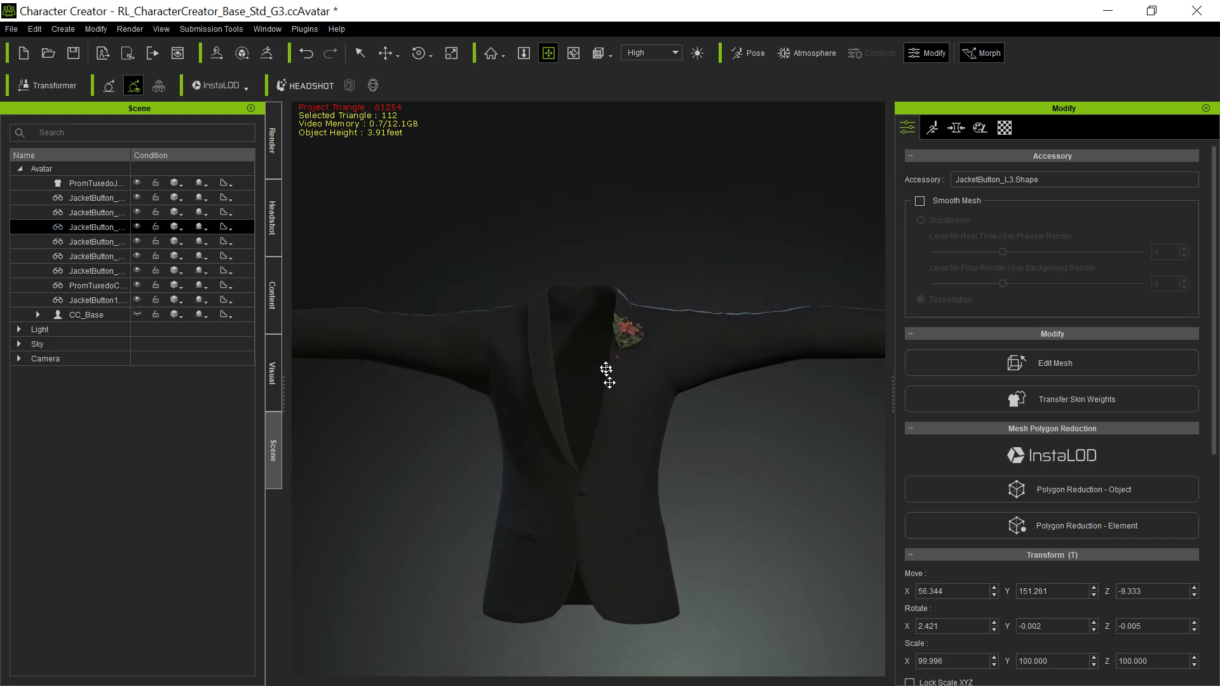
pyautogui.click(88, 197)
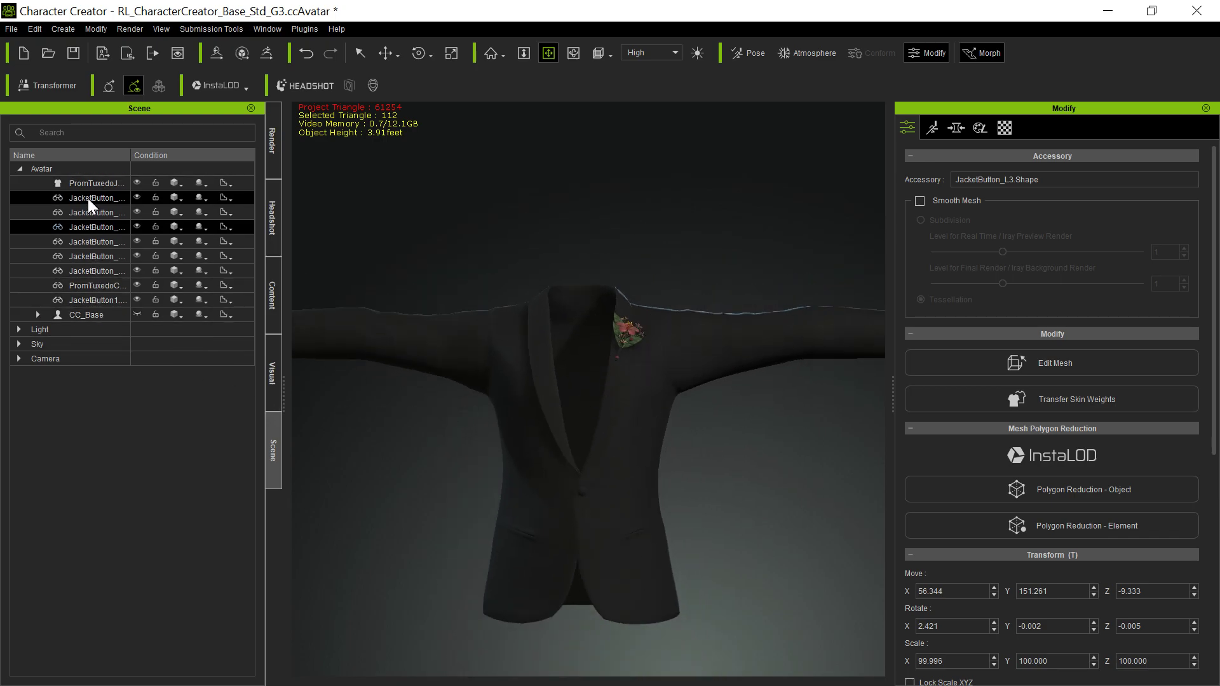
pyautogui.keyDown('shift'); pyautogui.click(84, 299); pyautogui.keyUp('shift')
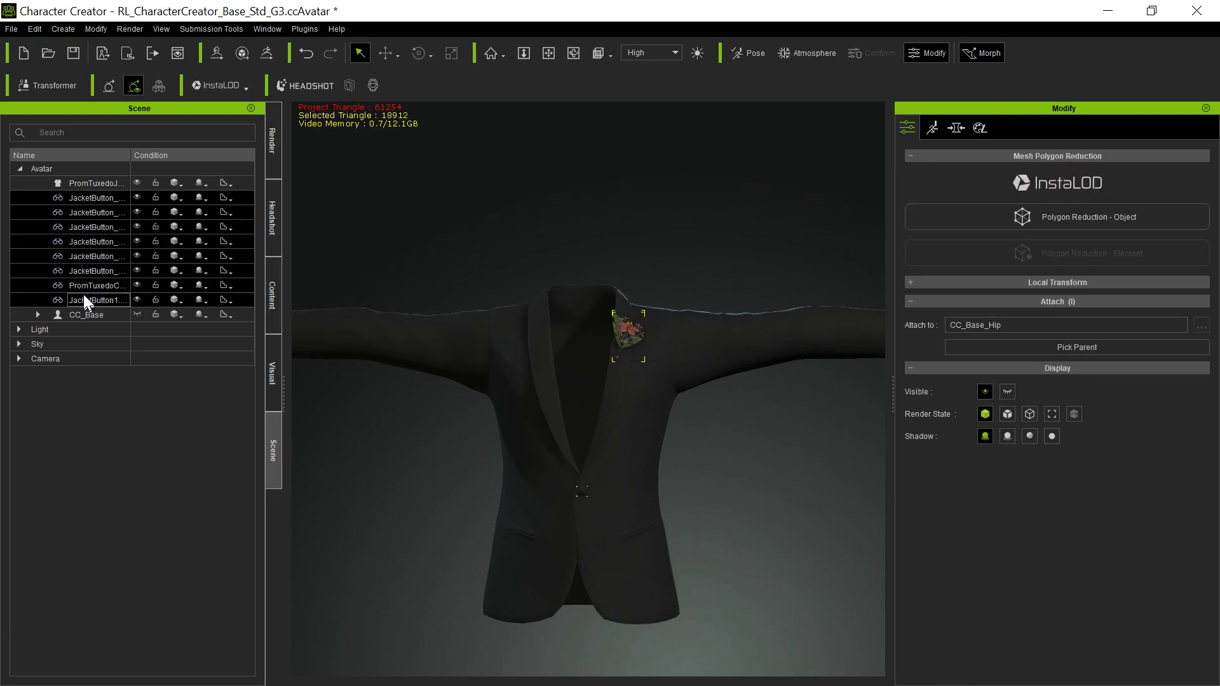
pyautogui.click(93, 29)
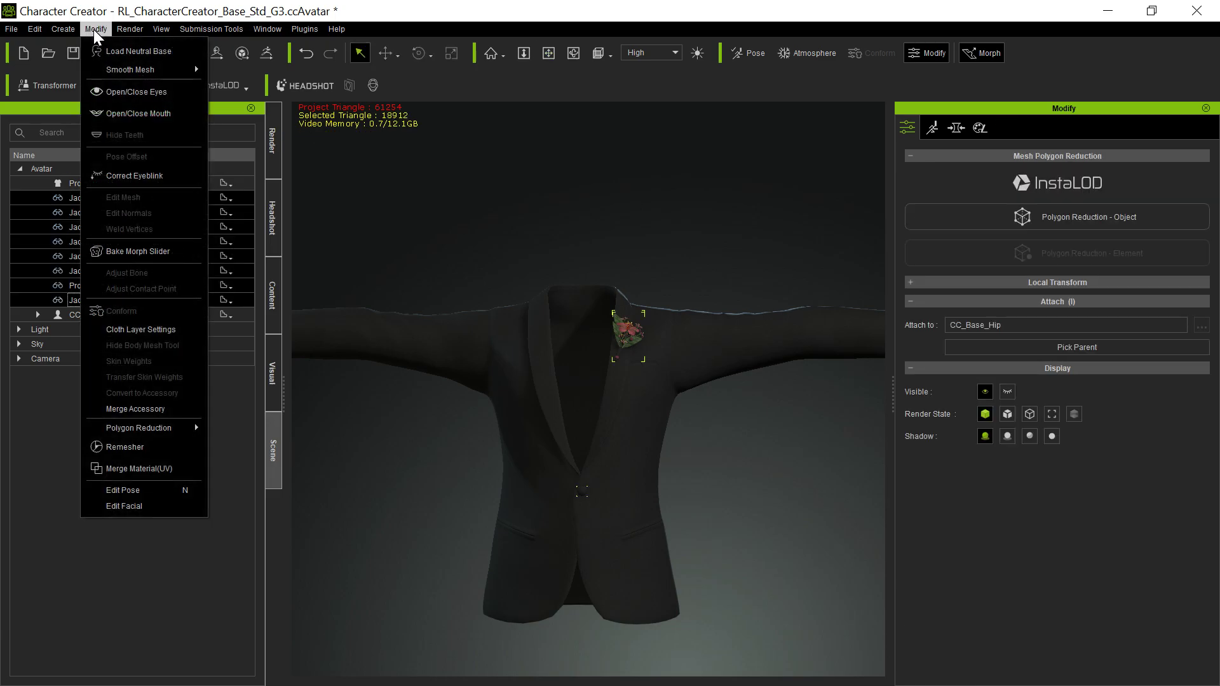
pyautogui.click(143, 411)
# - Convert the tuxedo jacket from cloth to an accessory with the Bake Current Shape geometry option
pyautogui.click(494, 374)
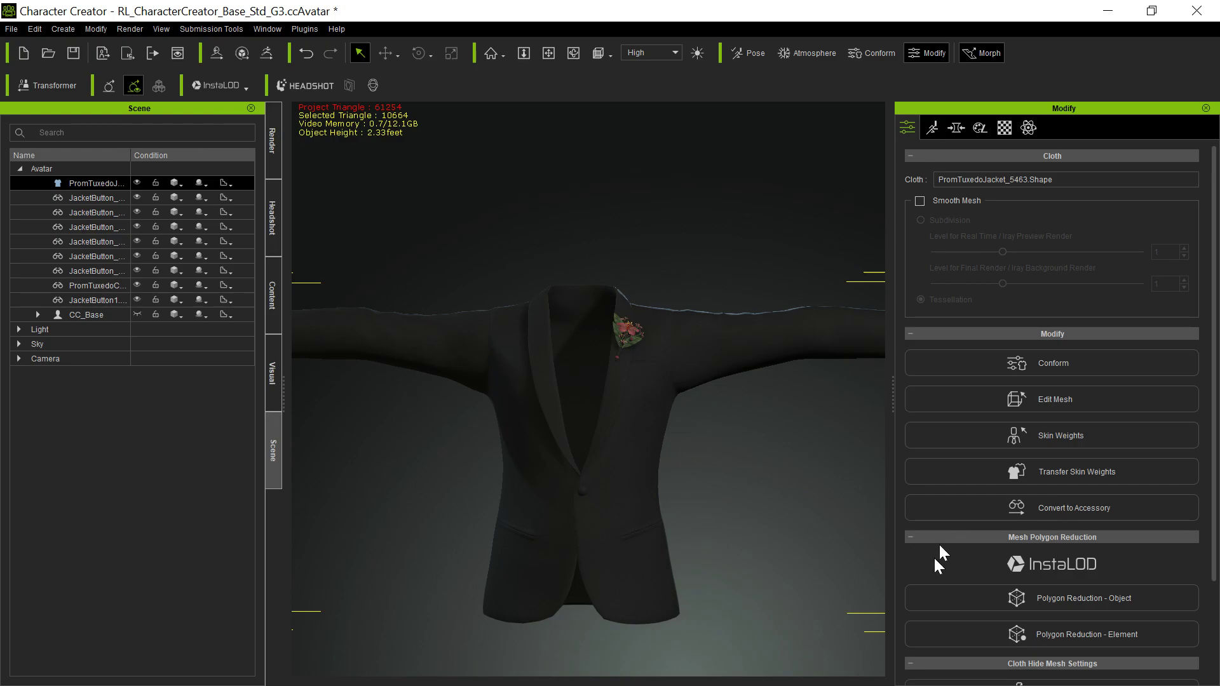
pyautogui.click(1034, 510)
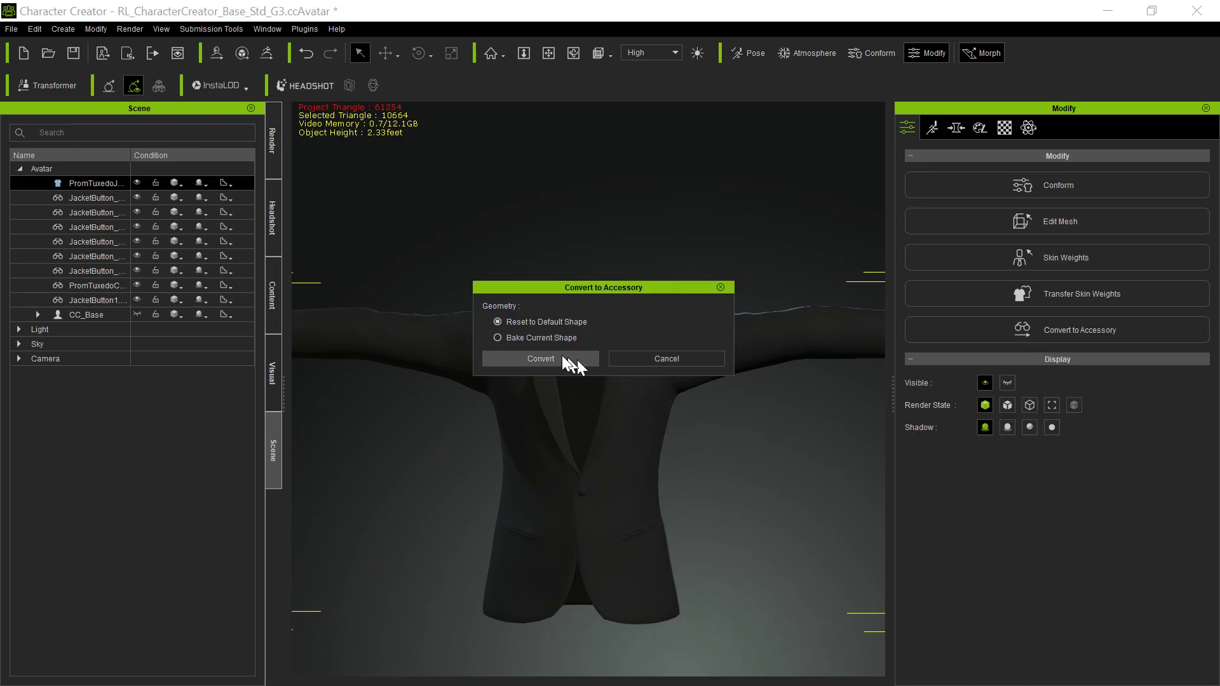
pyautogui.click(541, 342)
pyautogui.click(518, 362)
# - Merge the jacket, all its buttons and the corsage into a single accessory
pyautogui.keyDown('shift'); pyautogui.click(93, 299); pyautogui.keyUp('shift')
pyautogui.click(96, 29)
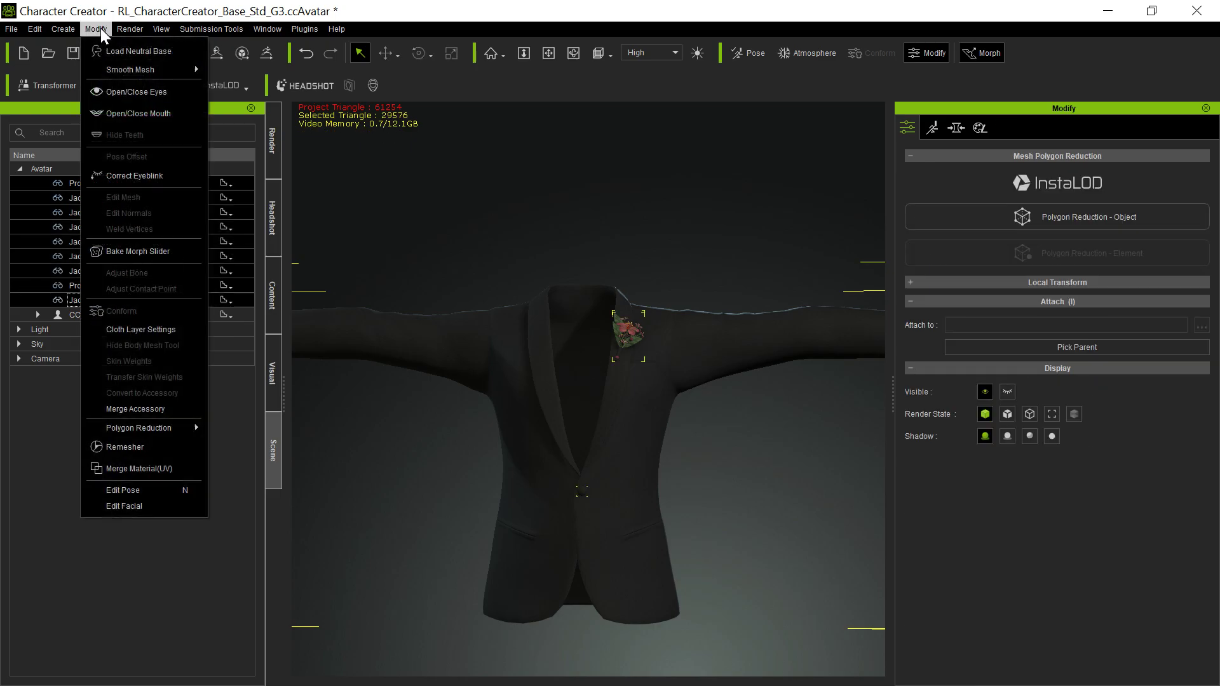
pyautogui.click(150, 404)
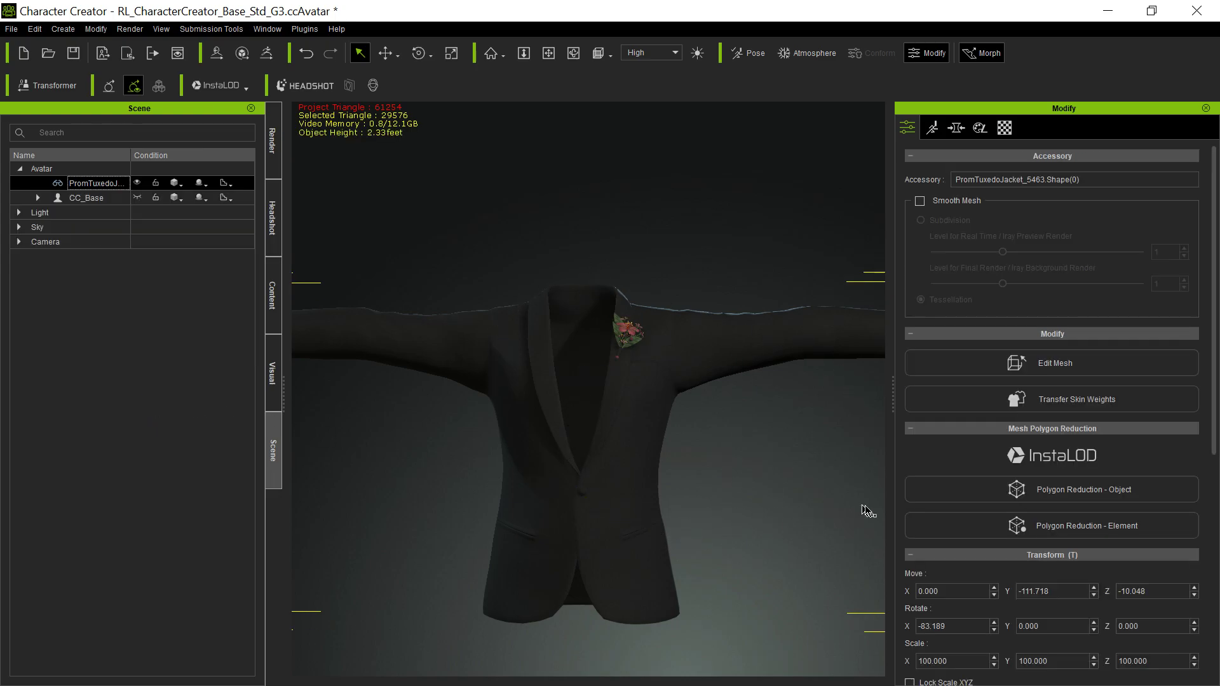
# - Transfer skin weights to the merged jacket with the Default template and make the hidden CC_Base body visible
pyautogui.click(1048, 401)
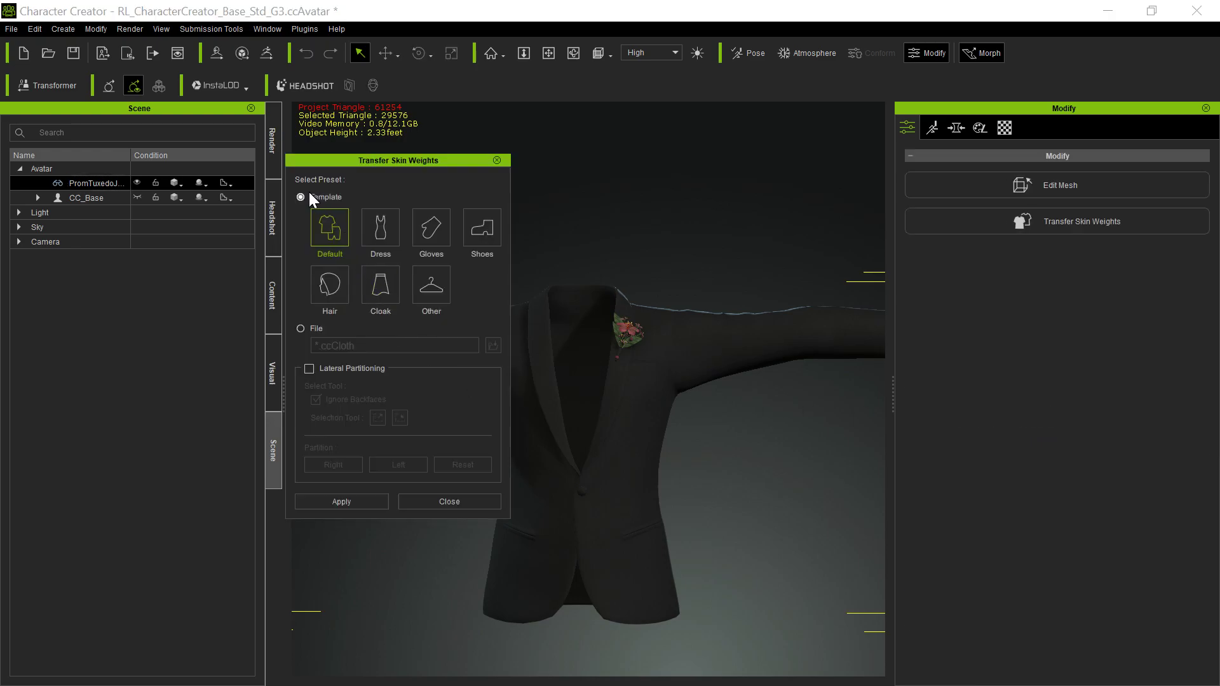
pyautogui.click(341, 500)
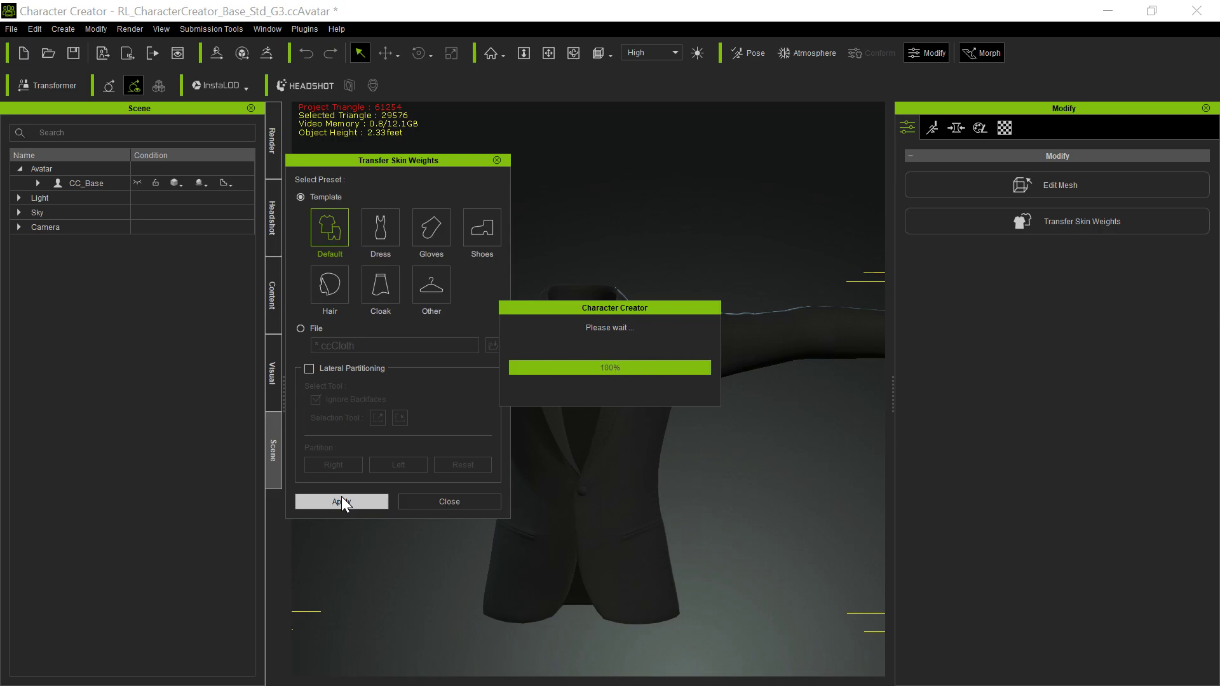
pyautogui.click(497, 160)
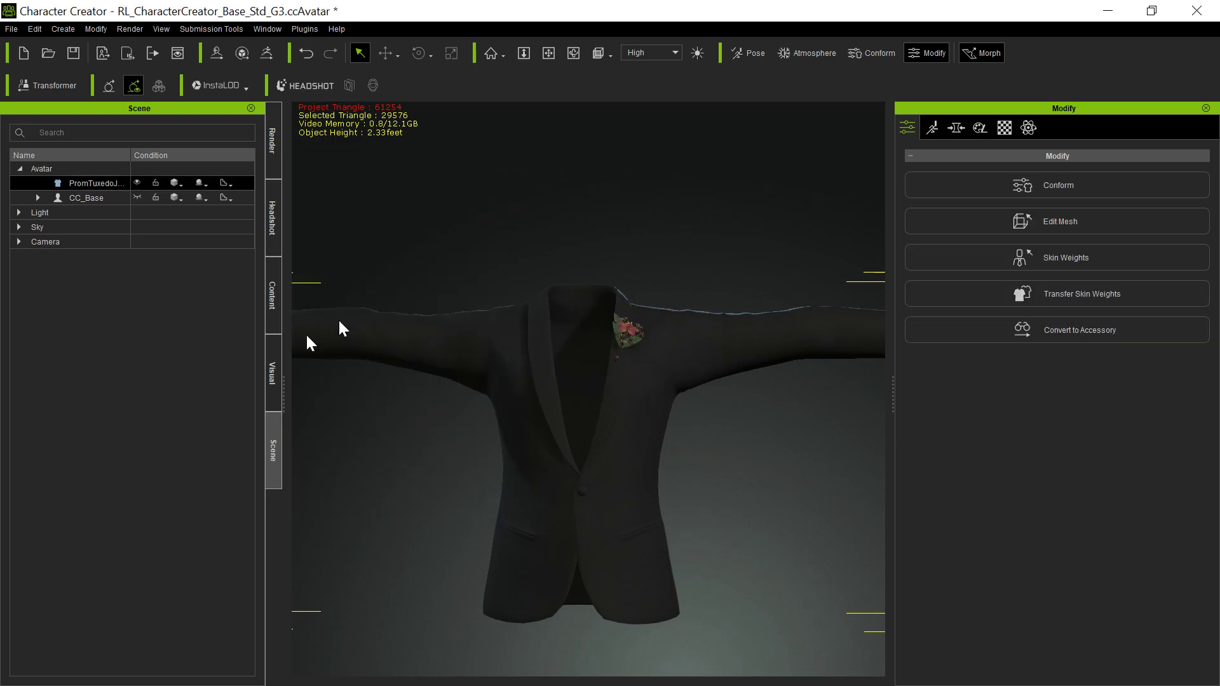
pyautogui.click(137, 200)
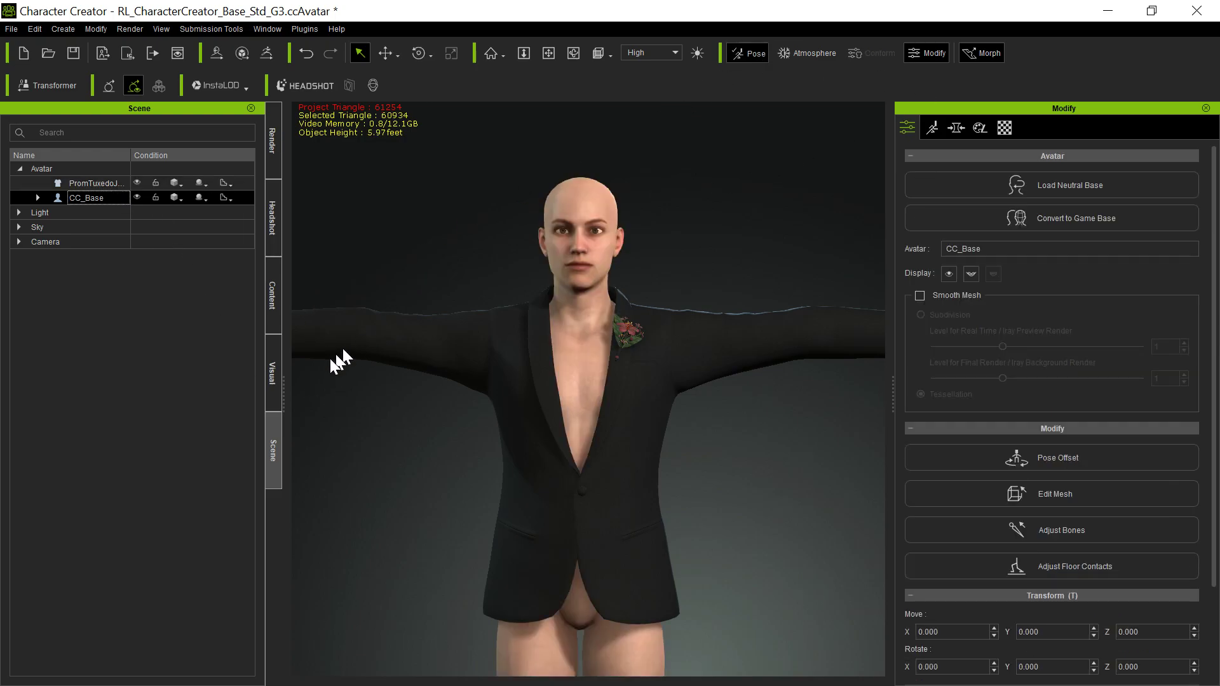
# - Apply the Sitting_Barstool pose from the 2_Male Pose motion templates to the avatar
pyautogui.click(272, 295)
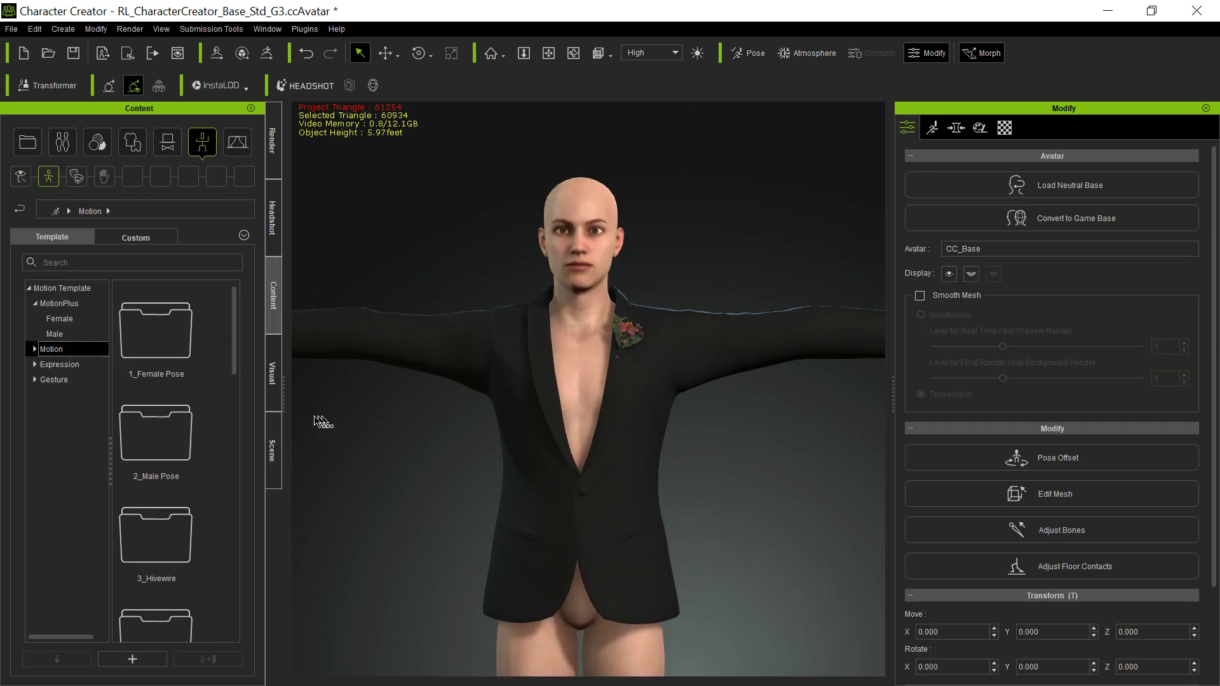
pyautogui.doubleClick(190, 434)
pyautogui.moveTo(238, 325); pyautogui.dragTo(242, 391)
pyautogui.doubleClick(164, 489)
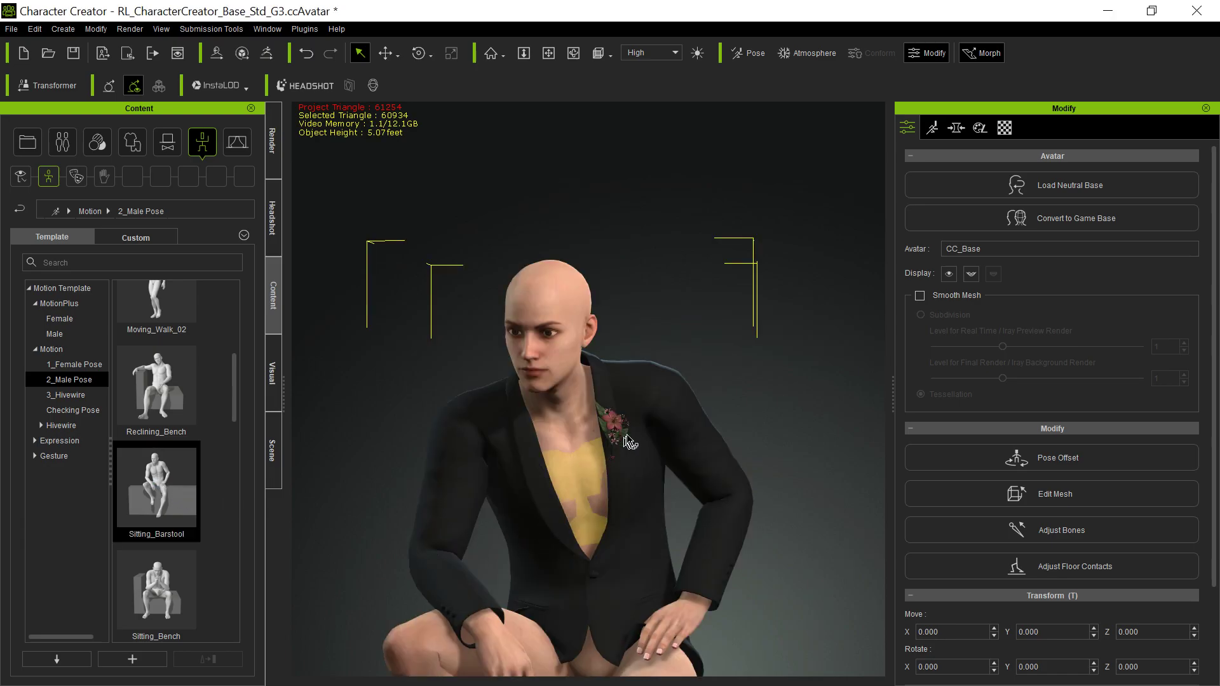
# - Examine how the jacket, its cuff and front buttons and the corsage follow the seated pose
pyautogui.press('z')
pyautogui.moveTo(595, 493); pyautogui.dragTo(613, 457)
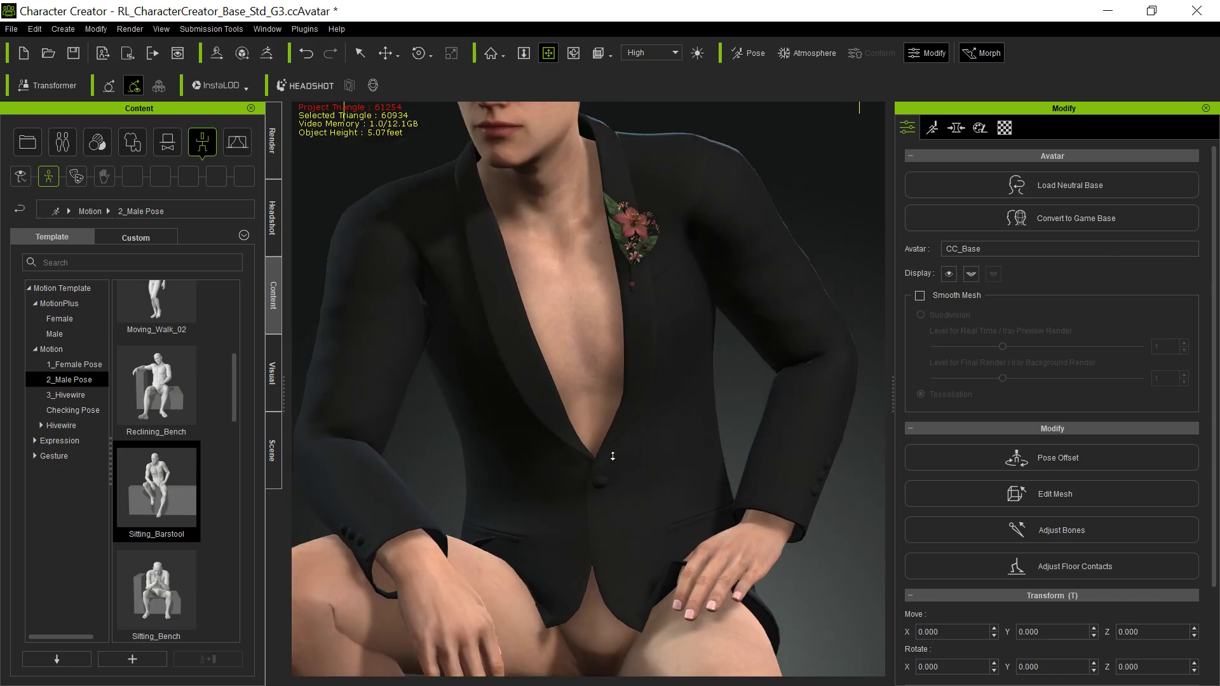
pyautogui.moveTo(479, 507); pyautogui.dragTo(636, 543)
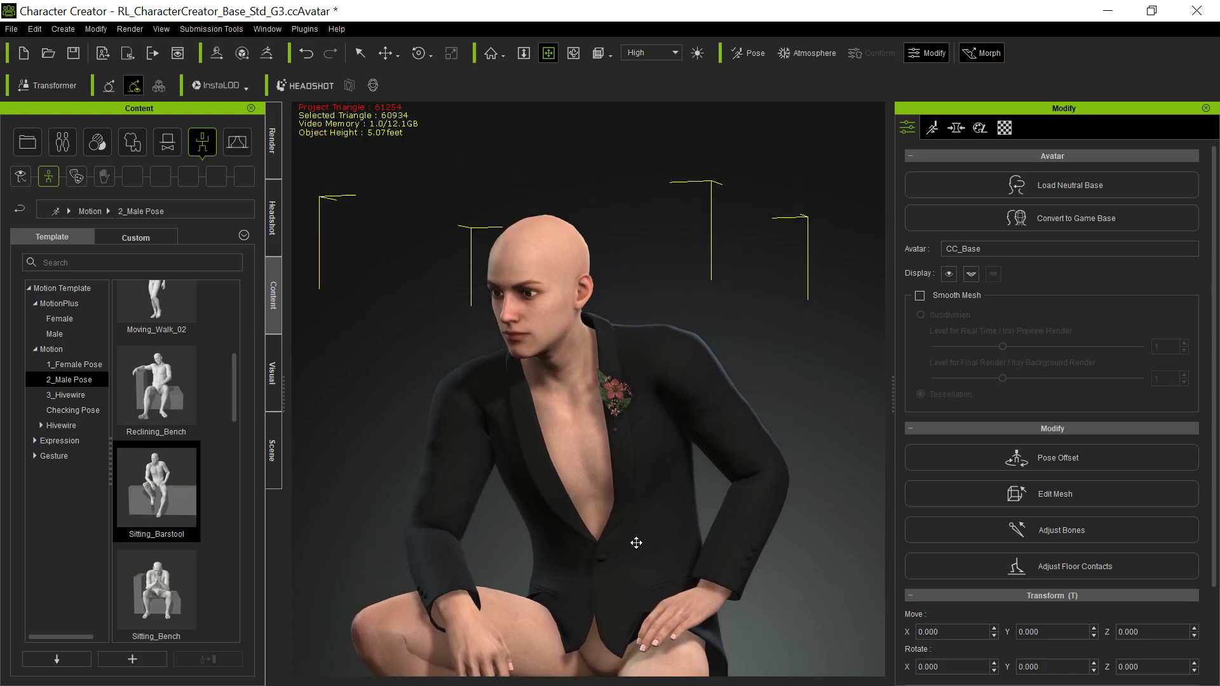
pyautogui.scroll(2, 636, 543)
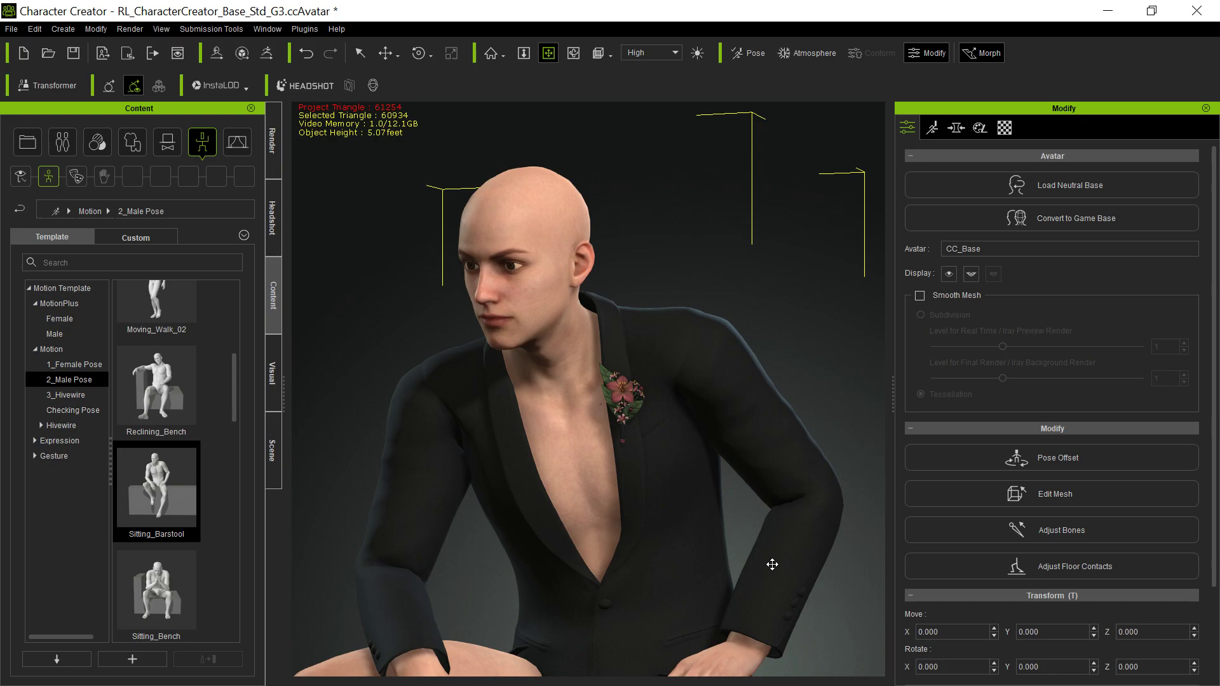
pyautogui.scroll(-6, 772, 564)
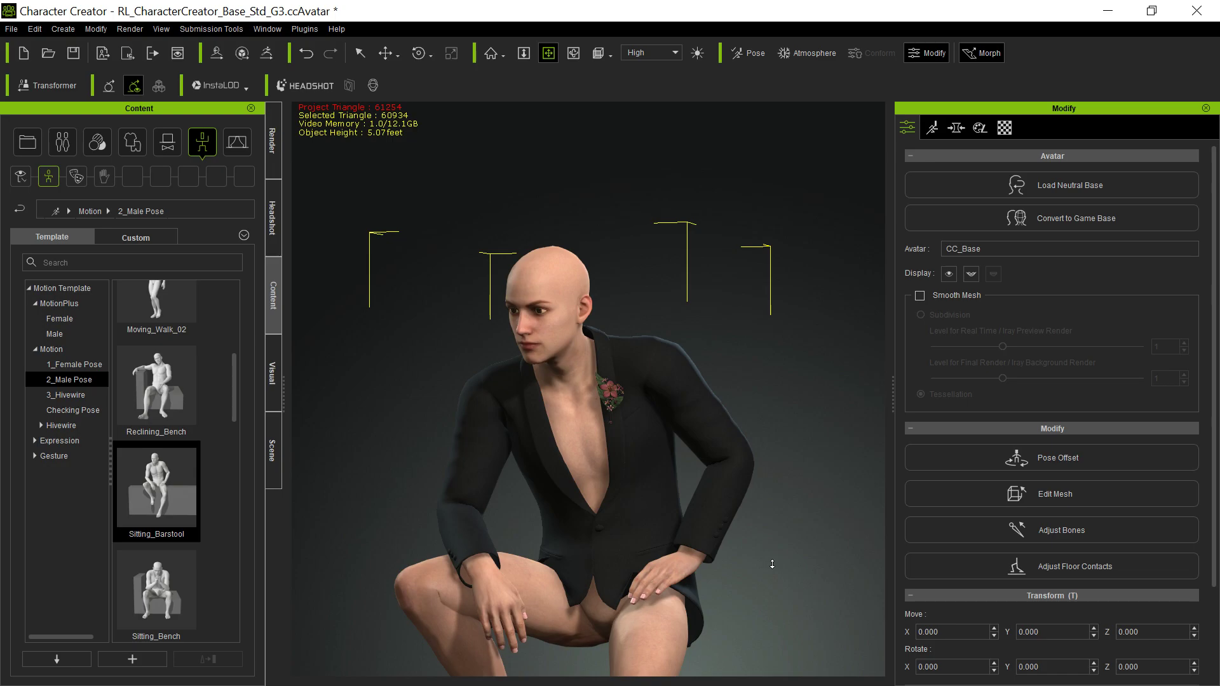
# - Undo the seated pose and view the avatar from the front
pyautogui.hotkey('ctrl', 'z')
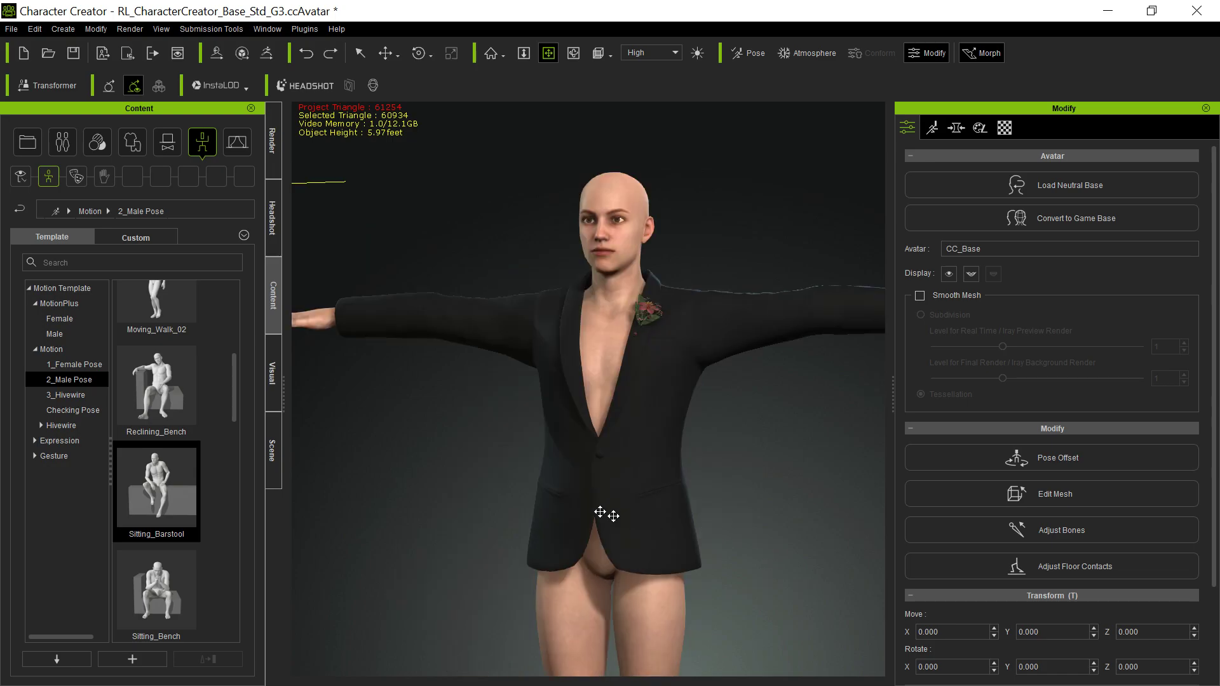
pyautogui.moveTo(583, 509); pyautogui.dragTo(570, 533, button='right')
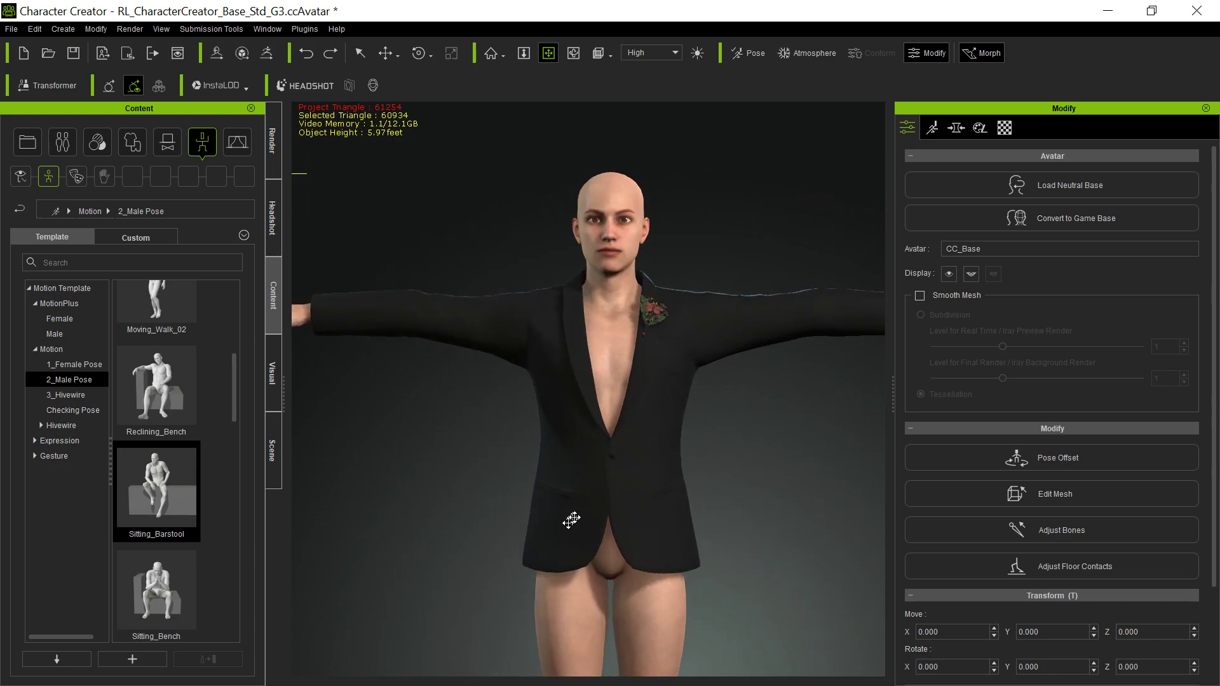
pyautogui.scroll(-3, 602, 512)
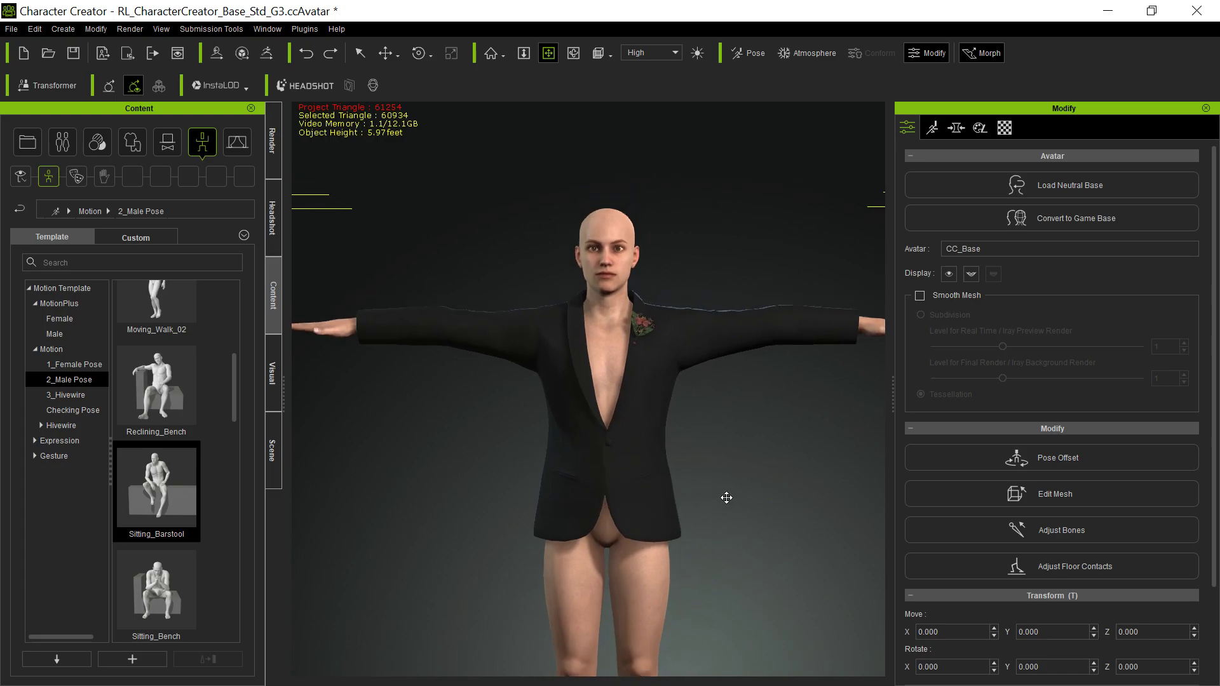